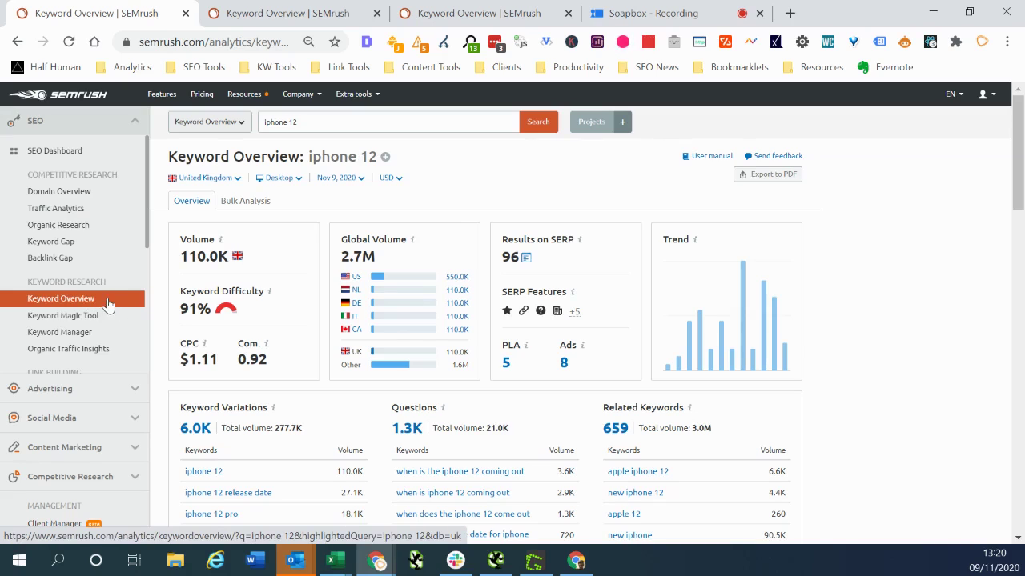
Step: Scroll the iphone 12 overview down to the SERP Analysis table of 96 results, led by apple.com
{"action": "left_click", "coordinate": [320, 117]}
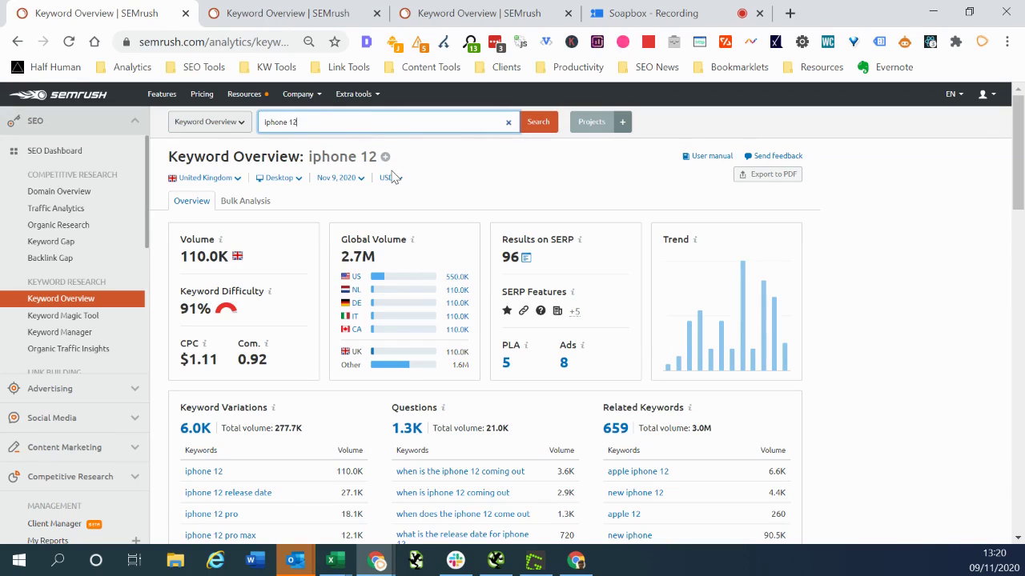
{"action": "scroll", "coordinate": [393, 177], "scroll_direction": "down", "scroll_amount": 1}
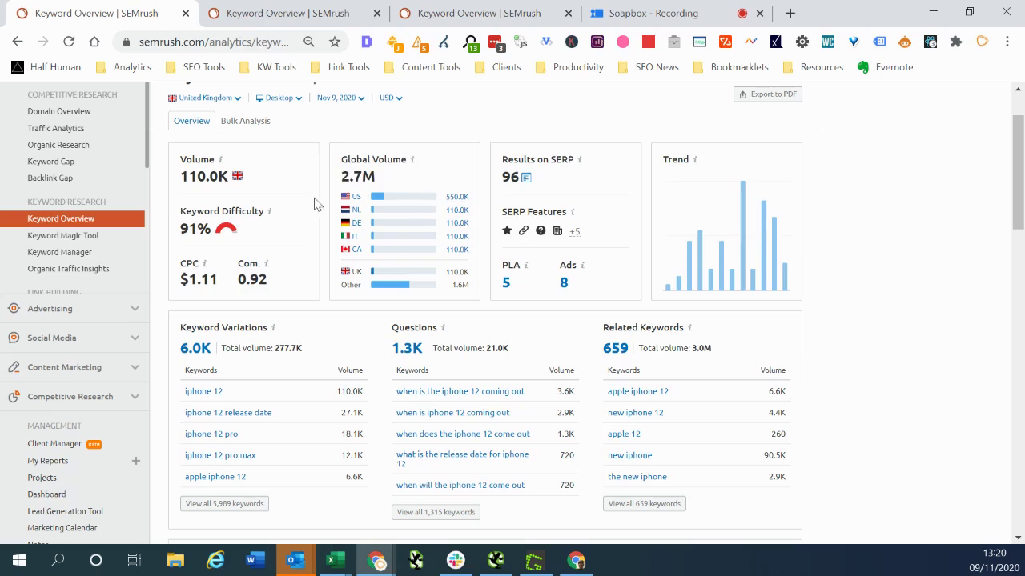
{"action": "scroll", "coordinate": [248, 188], "scroll_direction": "up", "scroll_amount": 1}
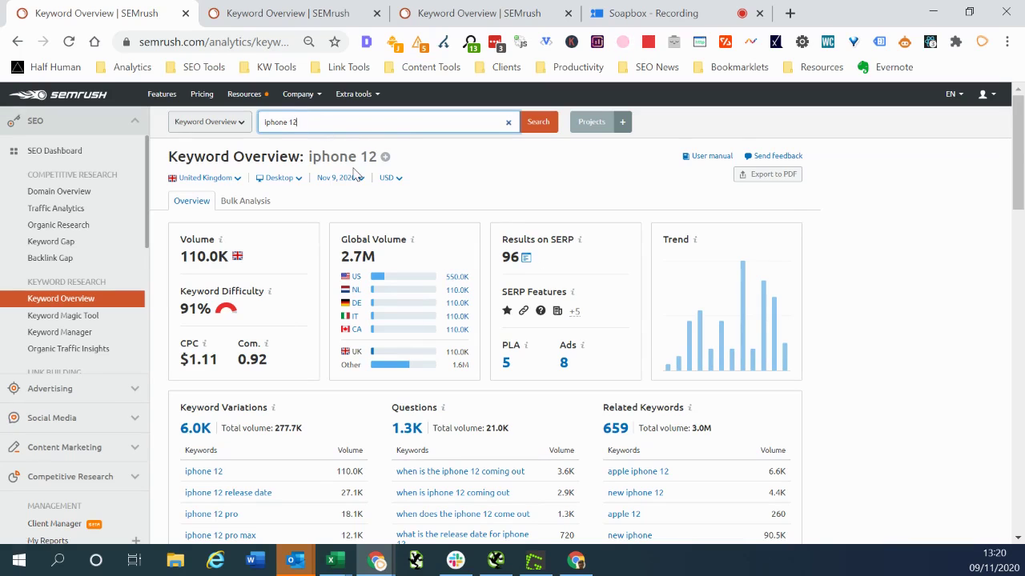
{"action": "scroll", "coordinate": [355, 174], "scroll_direction": "down", "scroll_amount": 5}
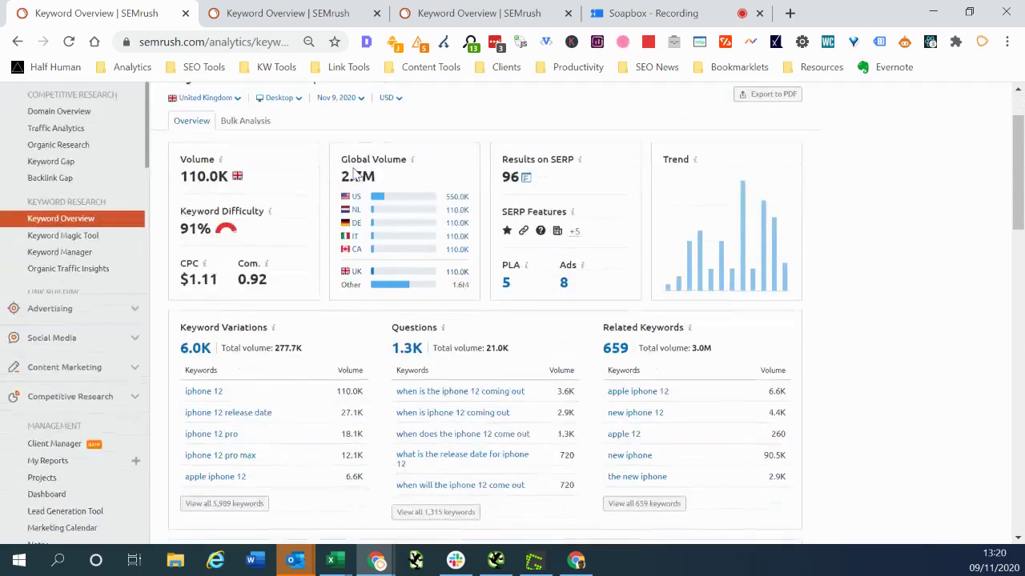
Step: Page through SERP Analysis results 11-20 and 21-30, then return to the top 10
{"action": "scroll", "coordinate": [412, 167], "scroll_direction": "down", "scroll_amount": 1}
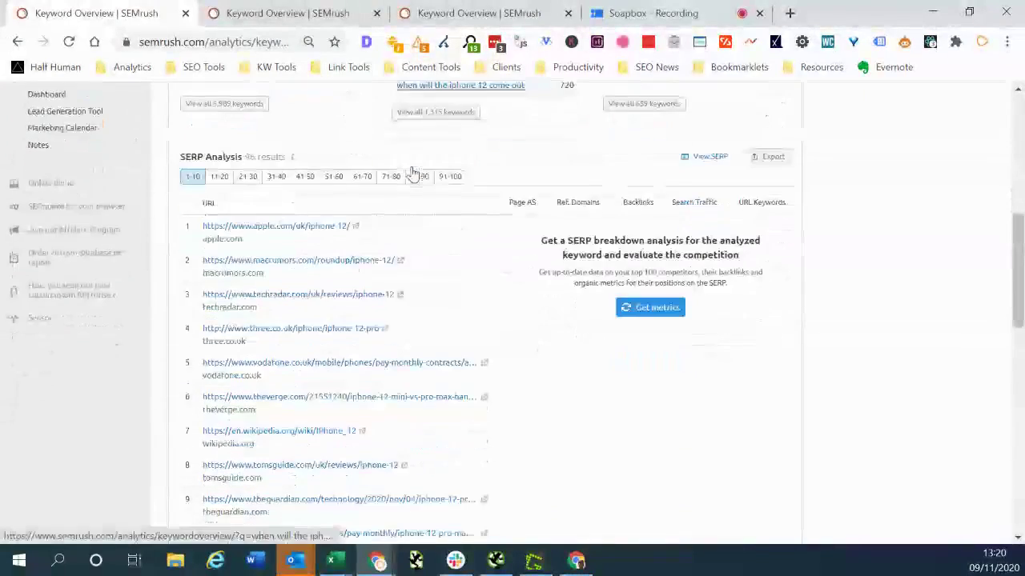
{"action": "scroll", "coordinate": [414, 176], "scroll_direction": "down", "scroll_amount": 1}
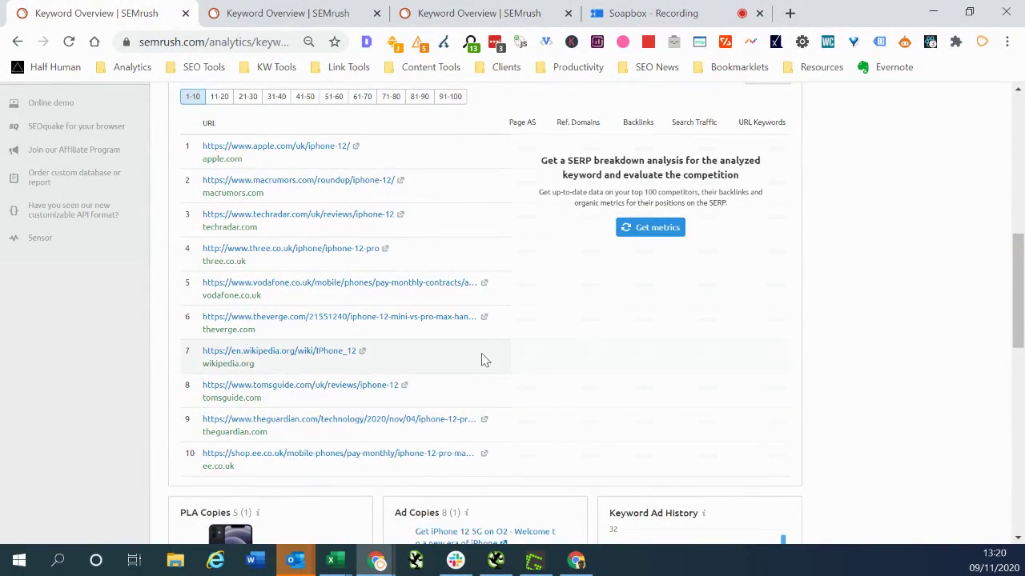
{"action": "scroll", "coordinate": [483, 356], "scroll_direction": "up", "scroll_amount": 7}
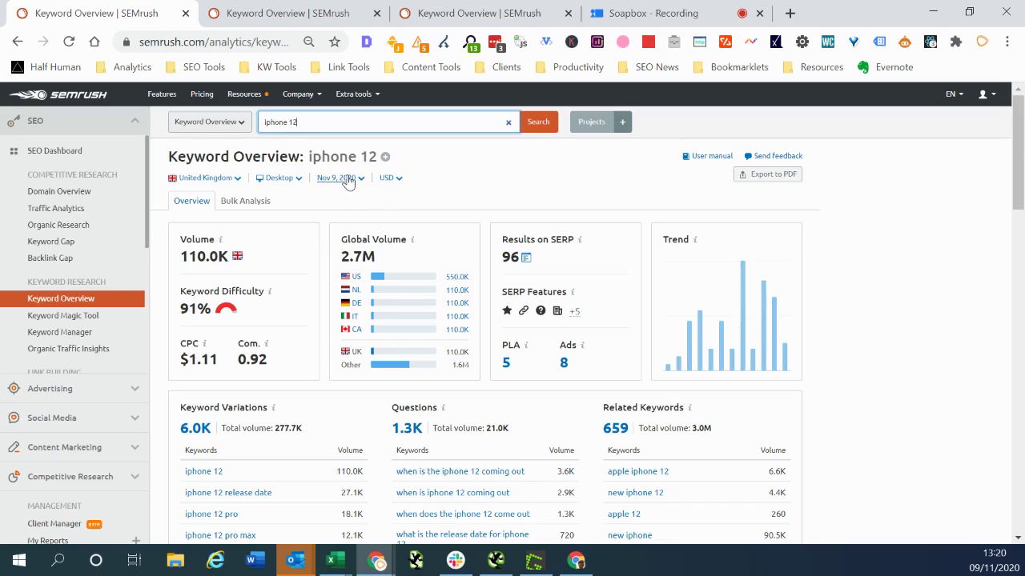
{"action": "scroll", "coordinate": [423, 208], "scroll_direction": "down", "scroll_amount": 4}
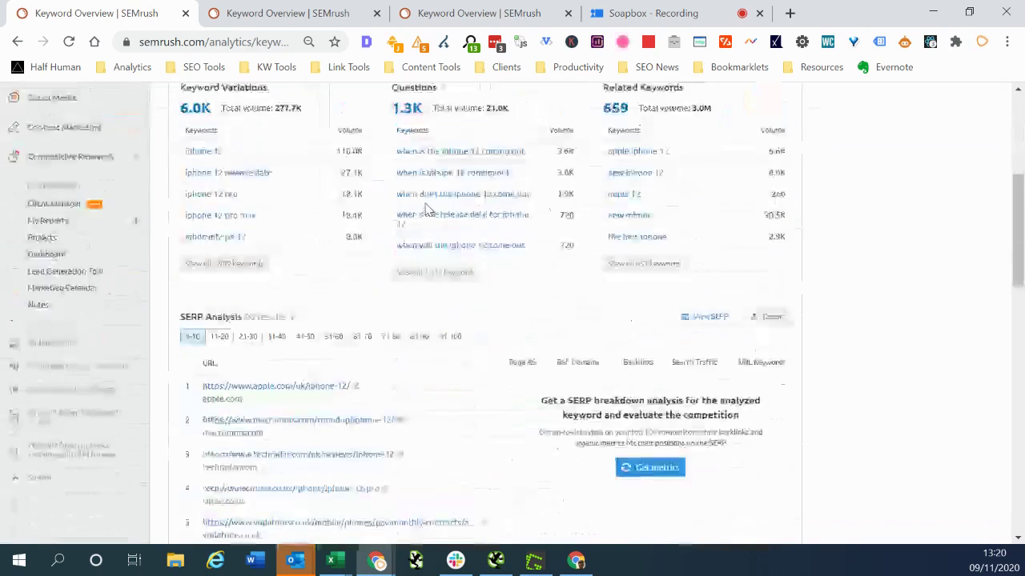
{"action": "scroll", "coordinate": [427, 209], "scroll_direction": "down", "scroll_amount": 3}
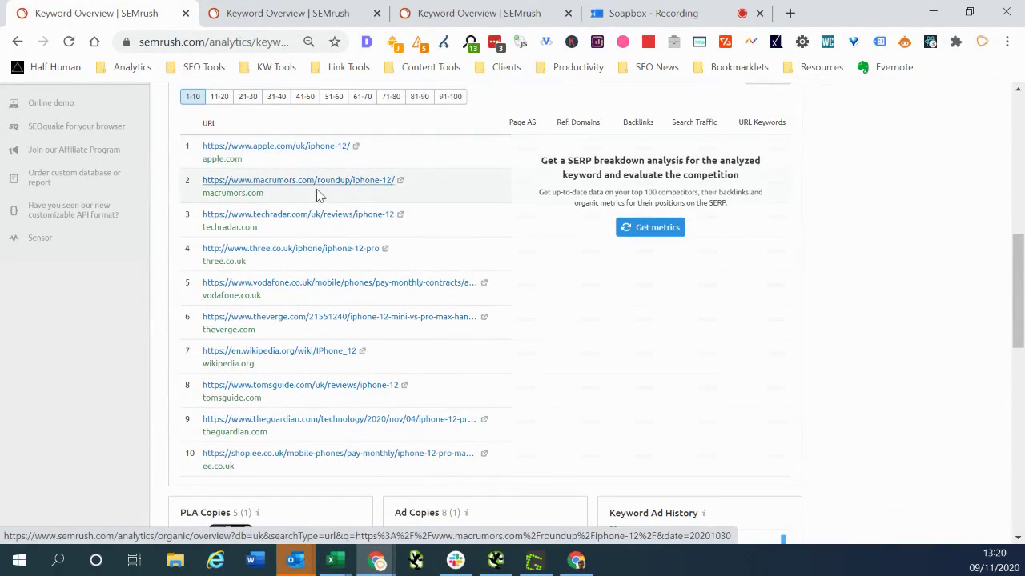
{"action": "scroll", "coordinate": [297, 299], "scroll_direction": "up", "scroll_amount": 1}
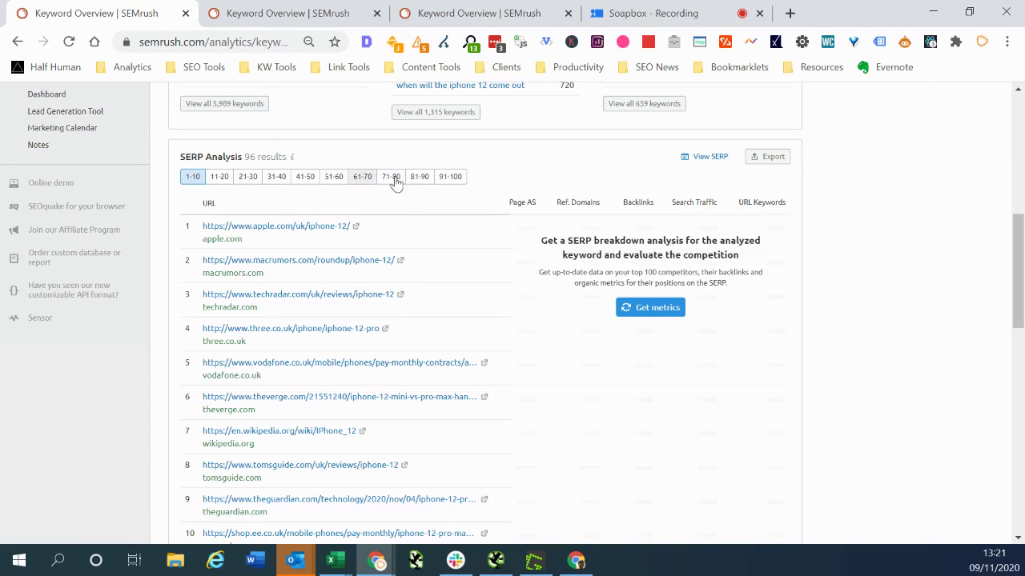
{"action": "left_click", "coordinate": [223, 180]}
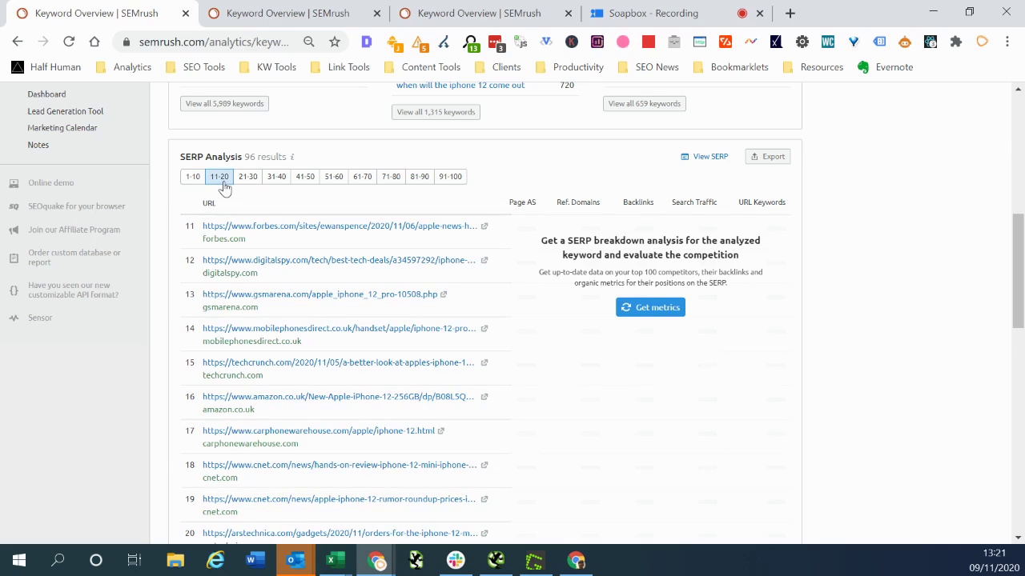
{"action": "left_click", "coordinate": [245, 181]}
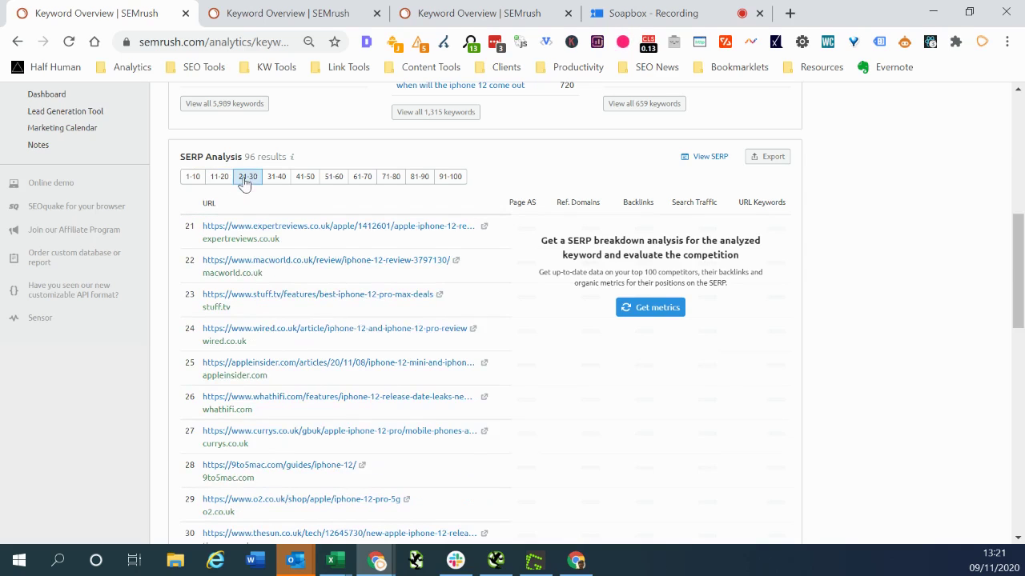
{"action": "left_click", "coordinate": [190, 182]}
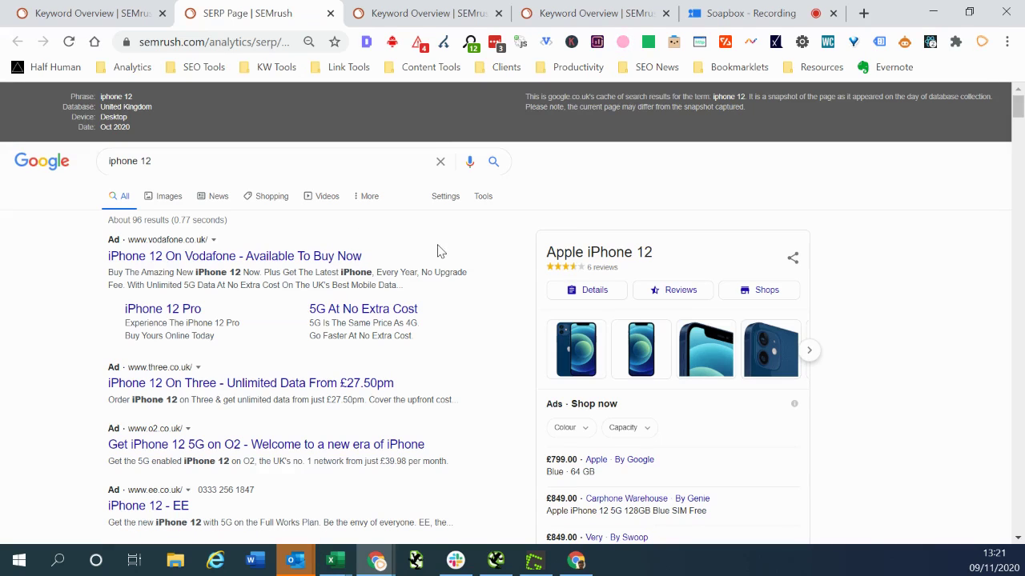
Step: Scroll through the cached UK Google results for iphone 12, including the ads
{"action": "scroll", "coordinate": [439, 252], "scroll_direction": "down", "scroll_amount": 1}
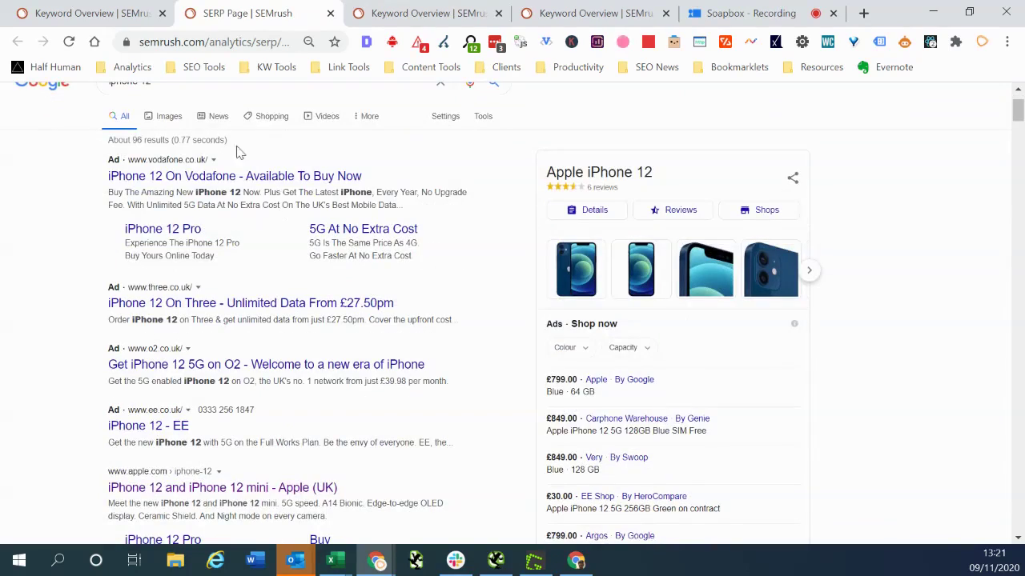
{"action": "scroll", "coordinate": [415, 195], "scroll_direction": "up", "scroll_amount": 2}
{"action": "scroll", "coordinate": [416, 198], "scroll_direction": "down", "scroll_amount": 5}
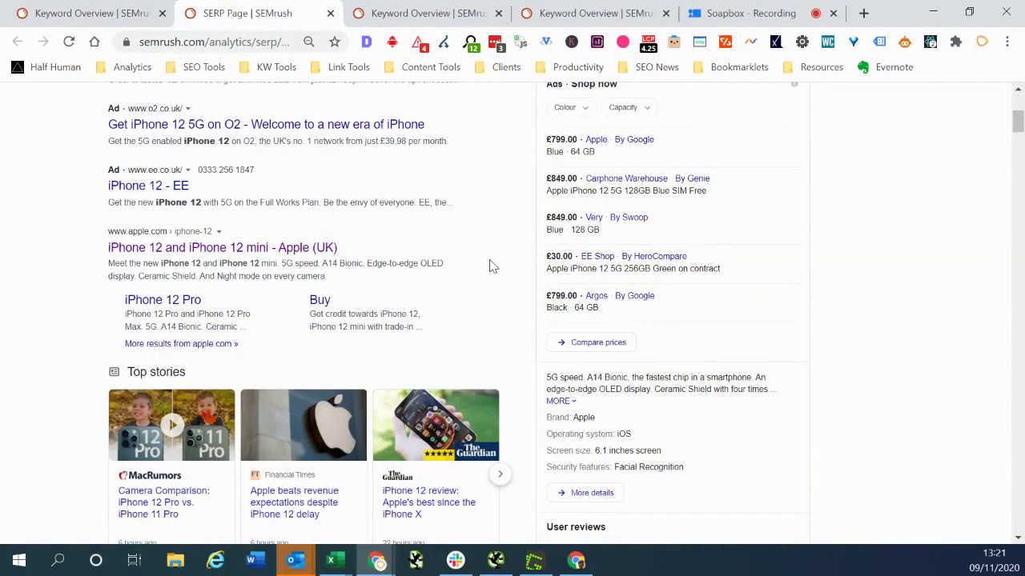
{"action": "scroll", "coordinate": [492, 260], "scroll_direction": "up", "scroll_amount": 3}
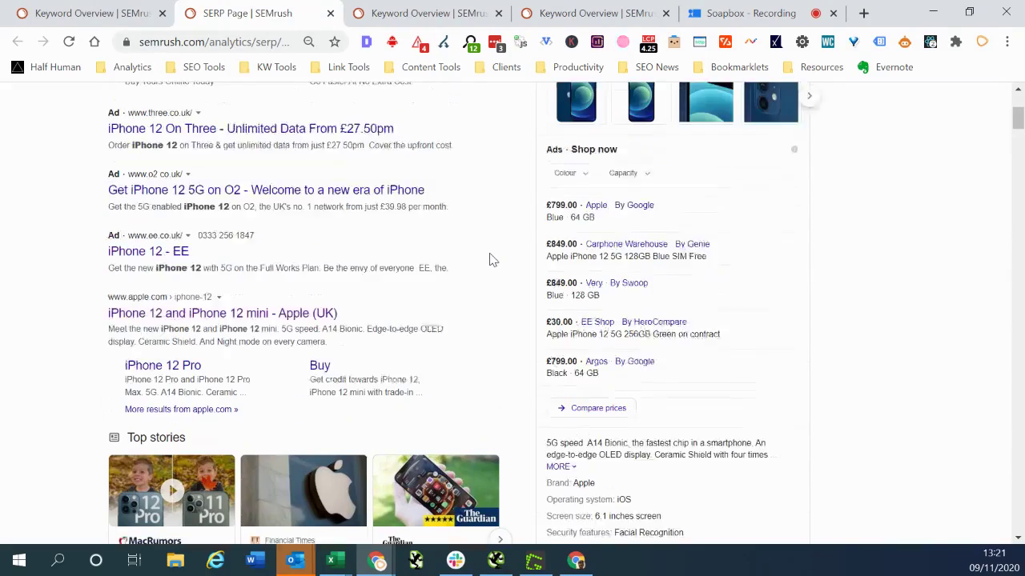
{"action": "scroll", "coordinate": [309, 233], "scroll_direction": "up", "scroll_amount": 1}
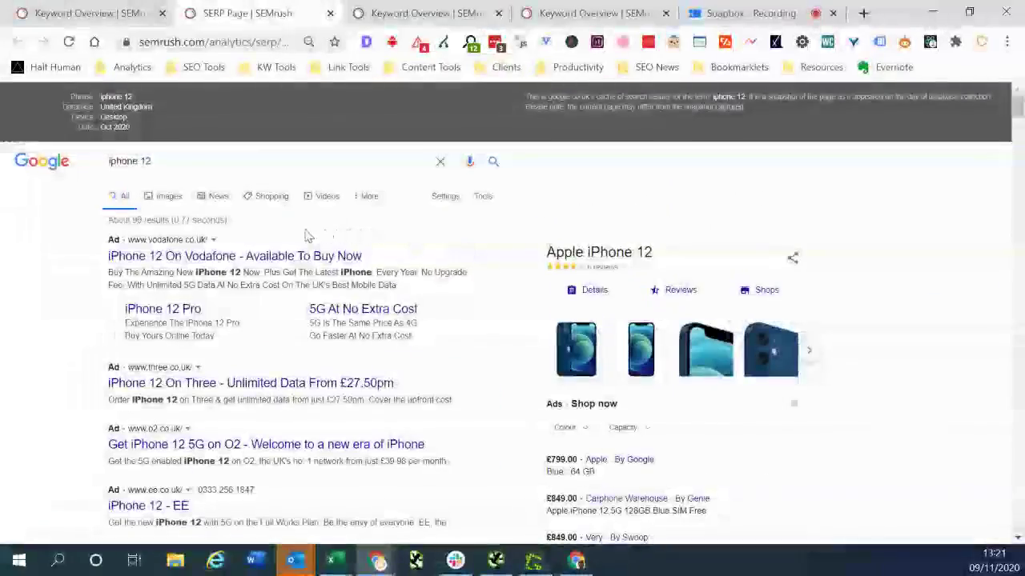
{"action": "scroll", "coordinate": [270, 247], "scroll_direction": "down", "scroll_amount": 2}
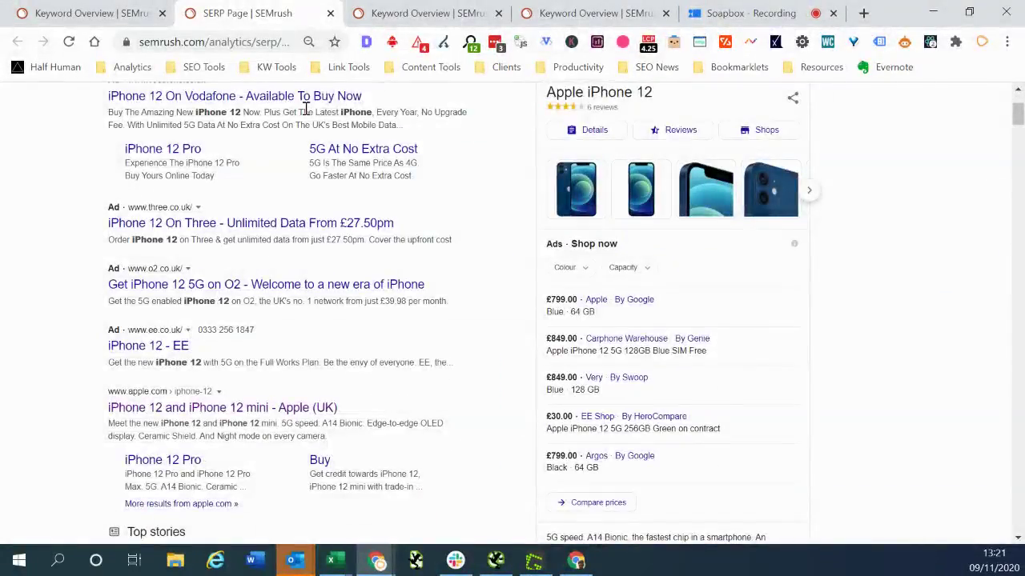
{"action": "scroll", "coordinate": [311, 114], "scroll_direction": "down", "scroll_amount": 3}
{"action": "scroll", "coordinate": [416, 192], "scroll_direction": "down", "scroll_amount": 2}
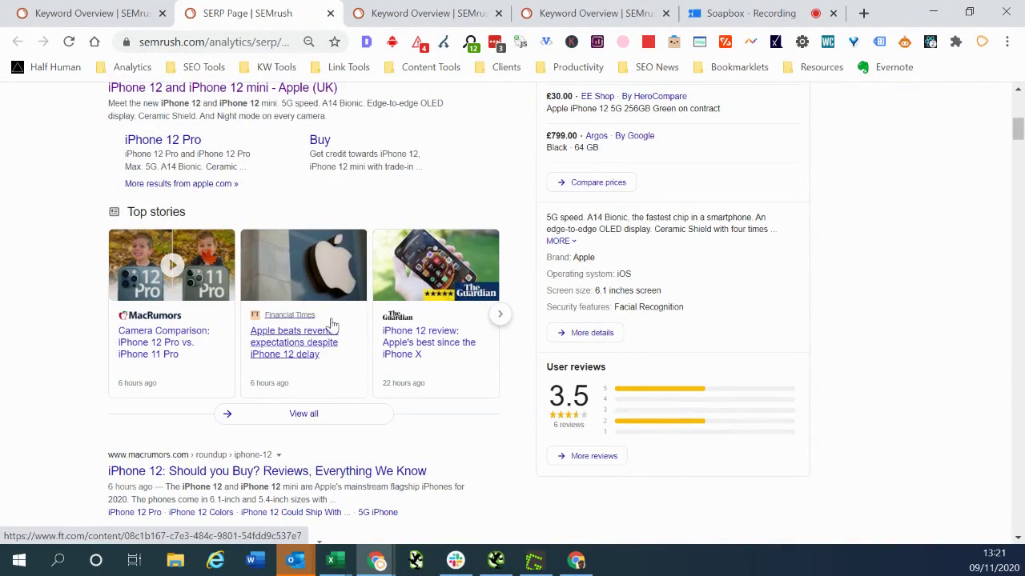
{"action": "scroll", "coordinate": [331, 325], "scroll_direction": "down", "scroll_amount": 8}
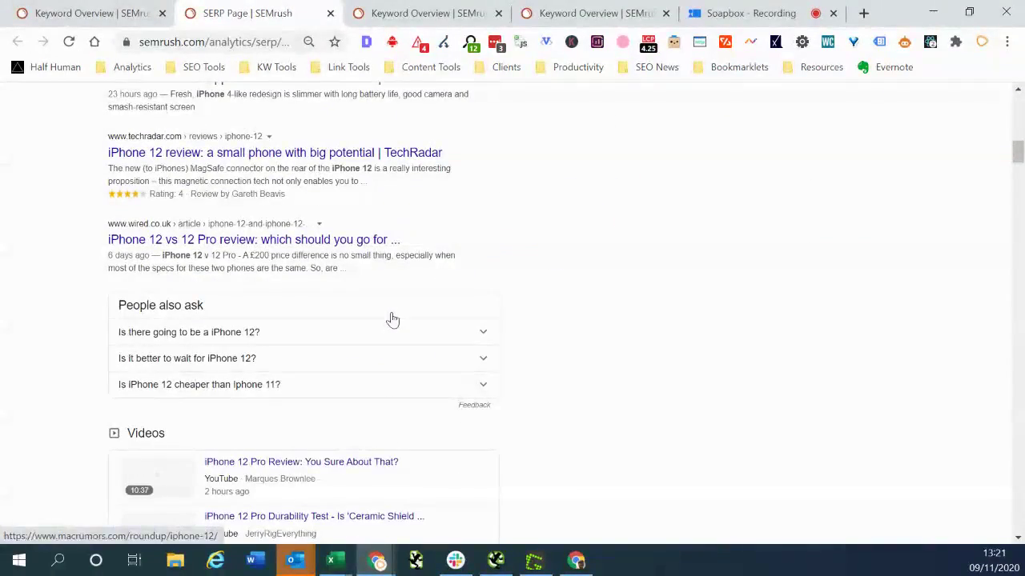
{"action": "scroll", "coordinate": [406, 325], "scroll_direction": "down", "scroll_amount": 2}
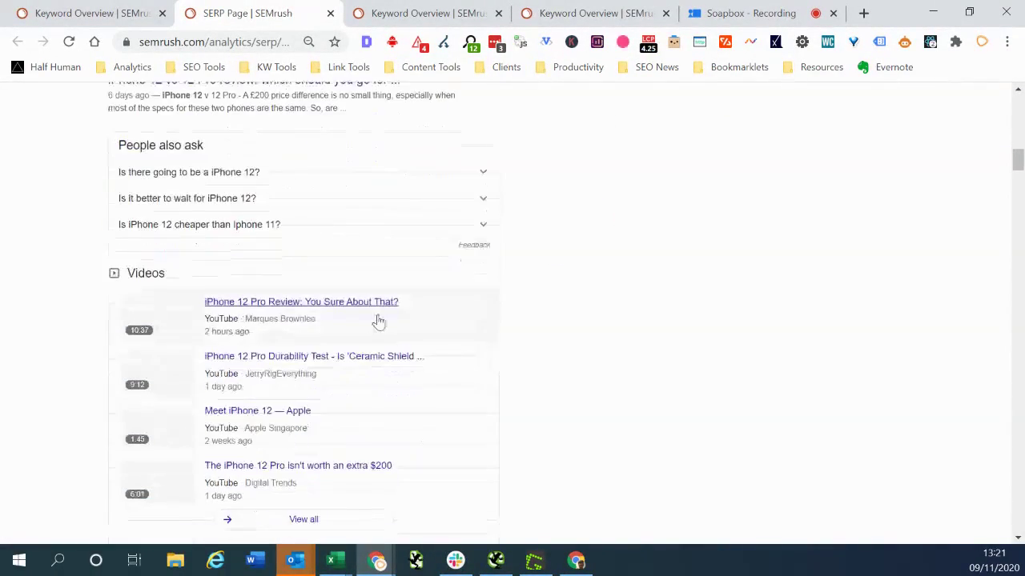
{"action": "scroll", "coordinate": [400, 327], "scroll_direction": "down", "scroll_amount": 4}
Step: Go back to the iphone 12 Keyword Overview tab with its top 10 list
{"action": "scroll", "coordinate": [412, 326], "scroll_direction": "up", "scroll_amount": 15}
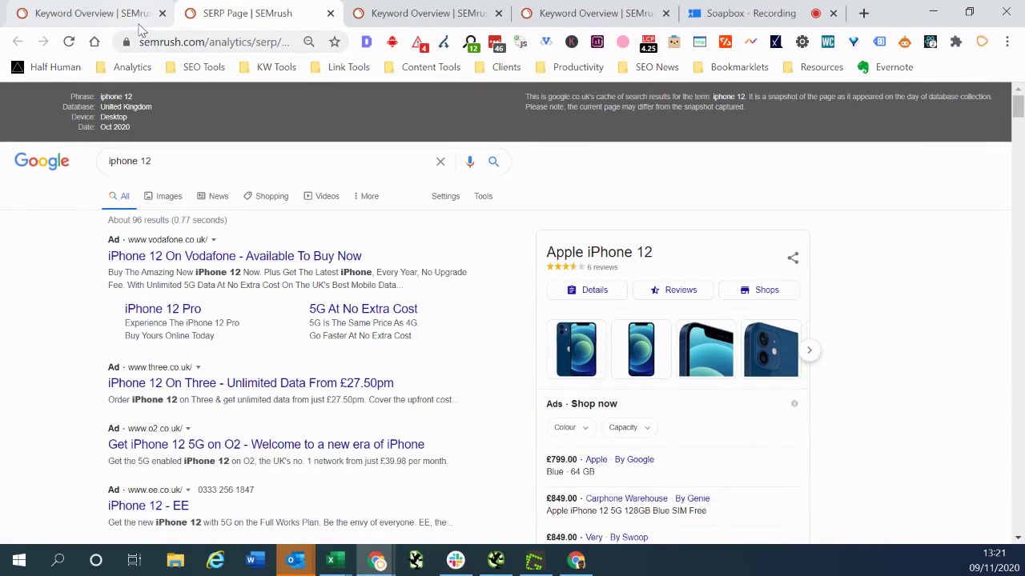
{"action": "scroll", "coordinate": [418, 354], "scroll_direction": "down", "scroll_amount": 5}
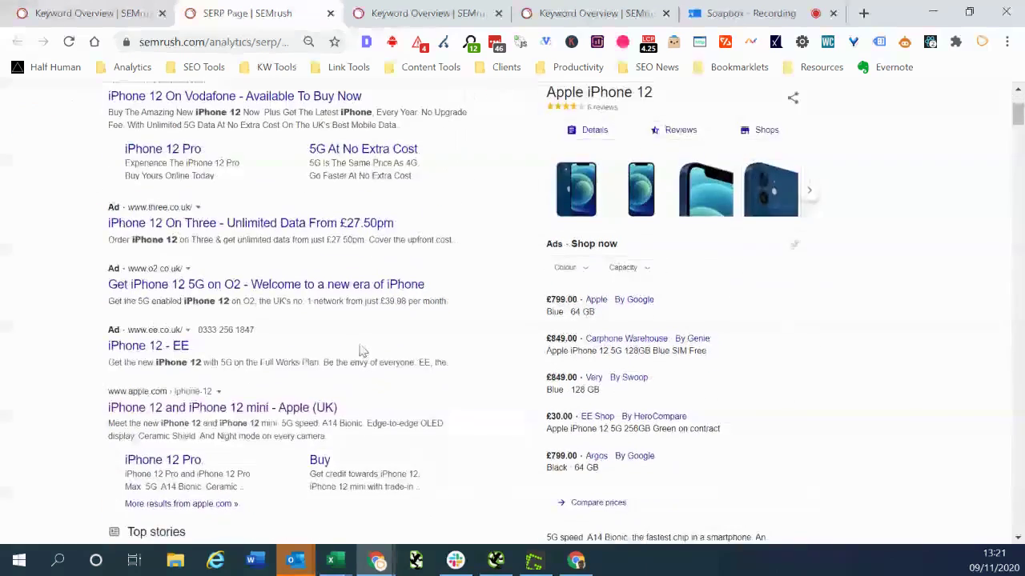
{"action": "scroll", "coordinate": [430, 407], "scroll_direction": "up", "scroll_amount": 5}
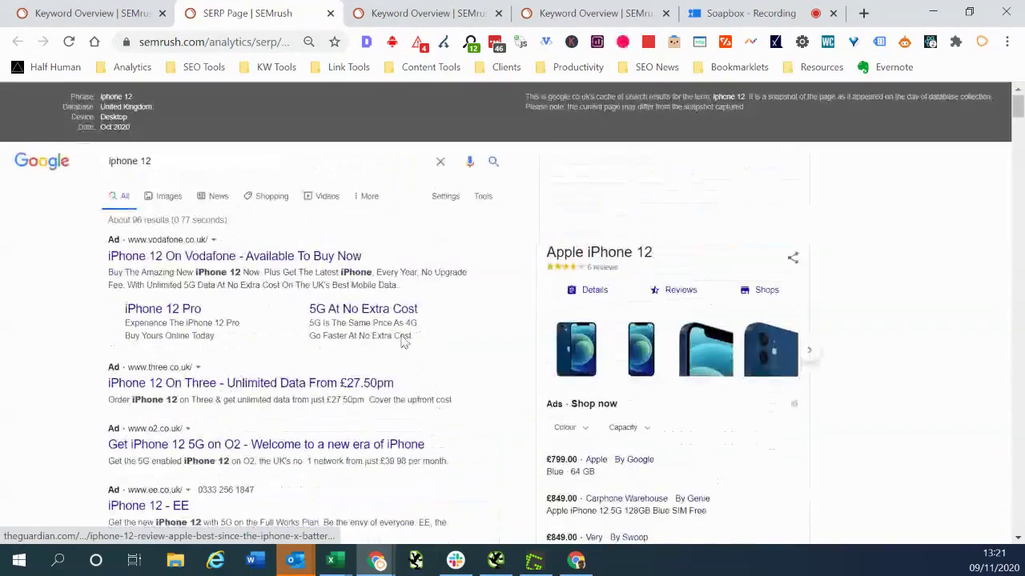
{"action": "left_click", "coordinate": [117, 22]}
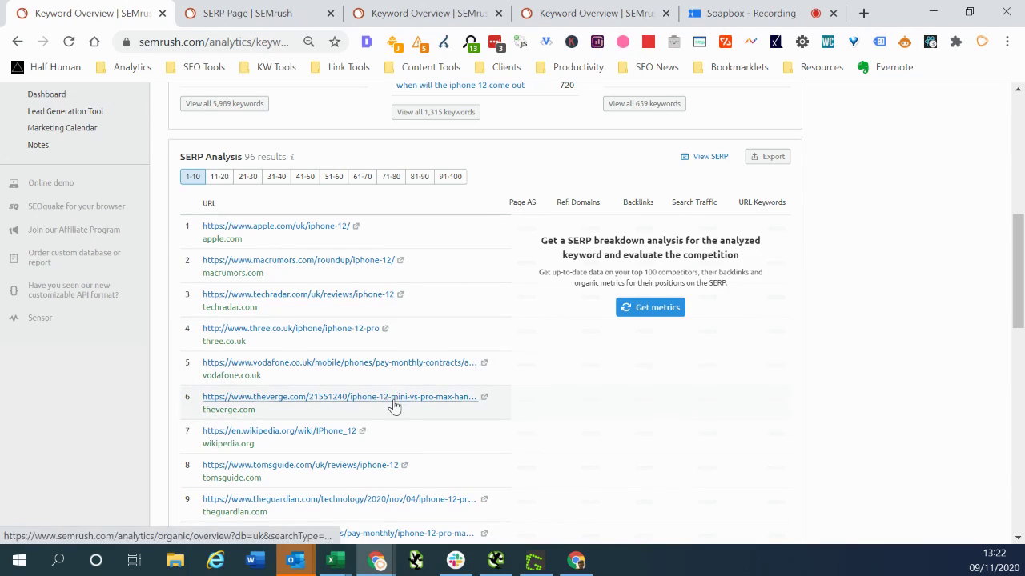
Step: Pick March 2020 from the Historical Data list instead of Nov 9, 2020
{"action": "scroll", "coordinate": [616, 405], "scroll_direction": "up", "scroll_amount": 3}
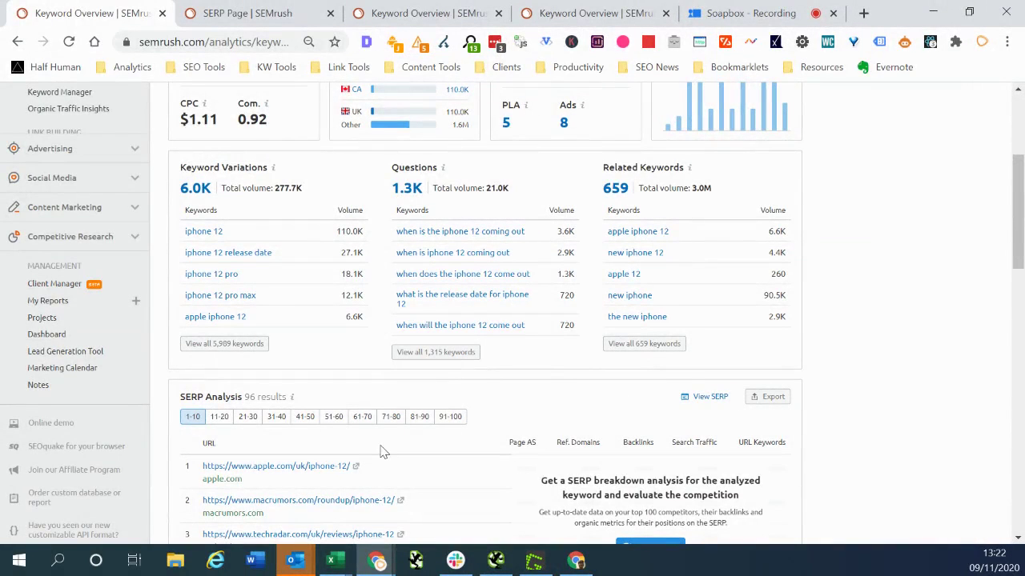
{"action": "scroll", "coordinate": [404, 449], "scroll_direction": "up", "scroll_amount": 3}
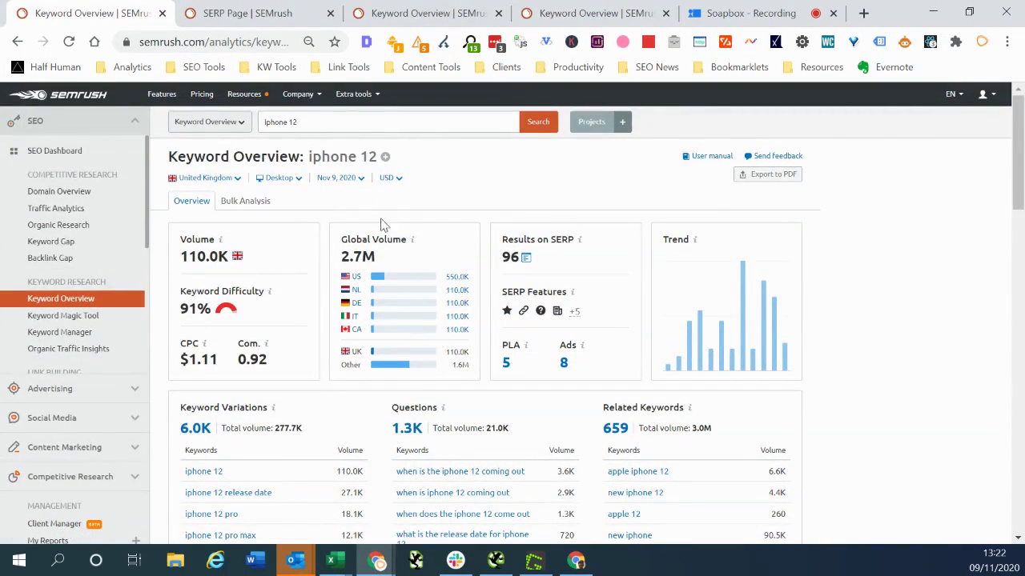
{"action": "left_click", "coordinate": [360, 182]}
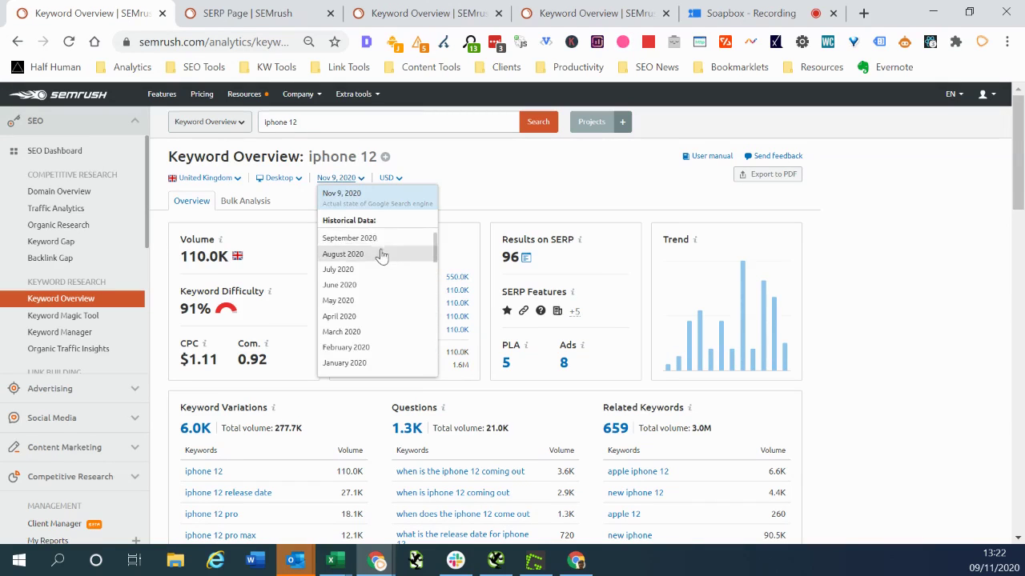
{"action": "scroll", "coordinate": [383, 257], "scroll_direction": "down", "scroll_amount": 12}
{"action": "scroll", "coordinate": [387, 266], "scroll_direction": "down", "scroll_amount": 8}
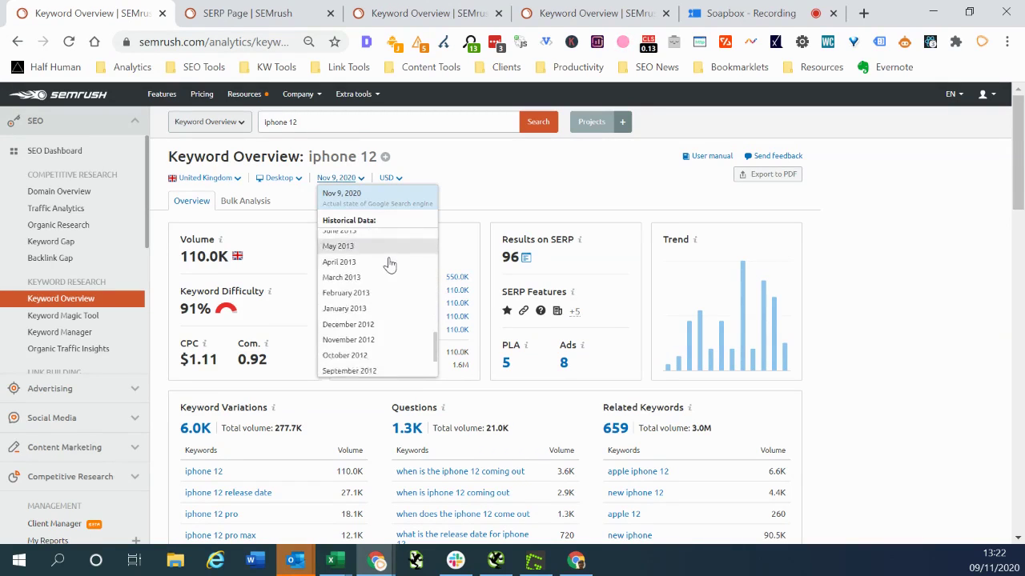
{"action": "scroll", "coordinate": [389, 336], "scroll_direction": "up", "scroll_amount": 12}
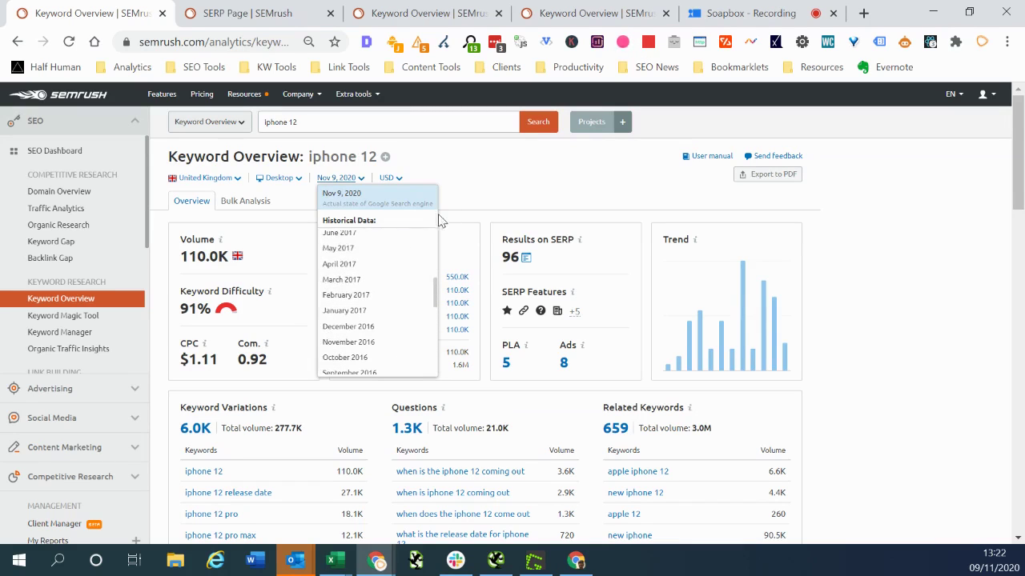
{"action": "scroll", "coordinate": [394, 260], "scroll_direction": "up", "scroll_amount": 7}
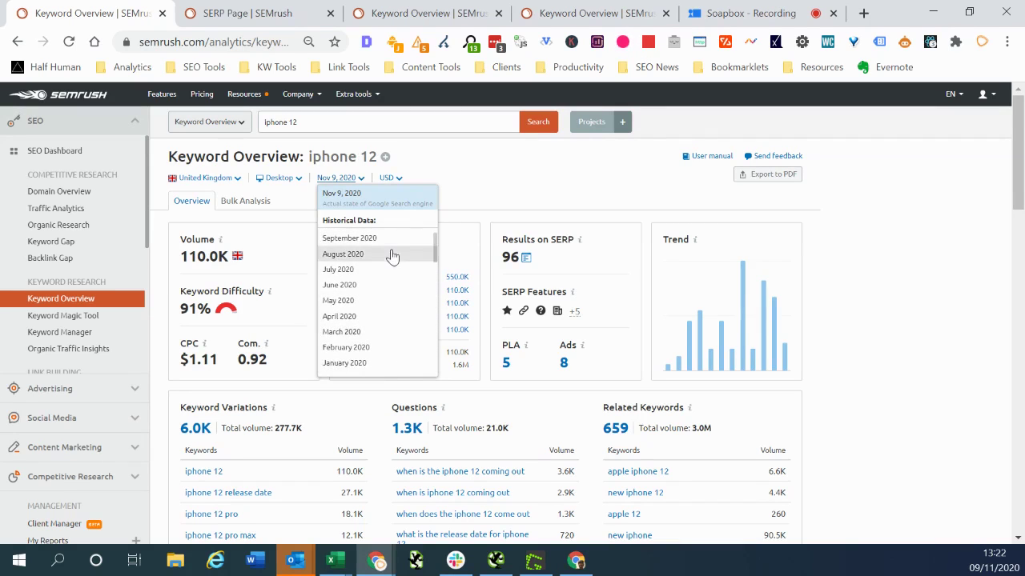
{"action": "left_click", "coordinate": [378, 332]}
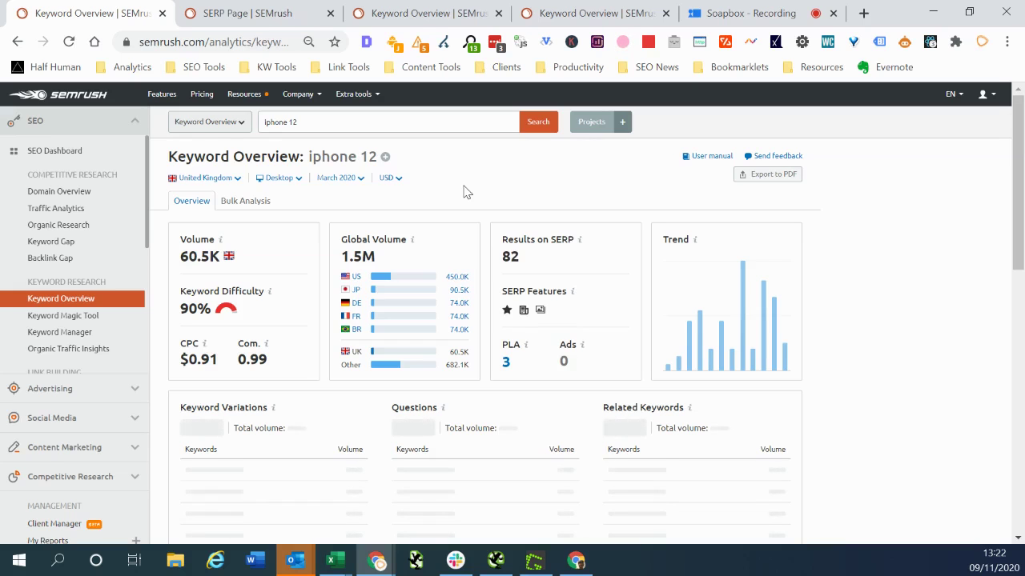
{"action": "scroll", "coordinate": [467, 192], "scroll_direction": "down", "scroll_amount": 2}
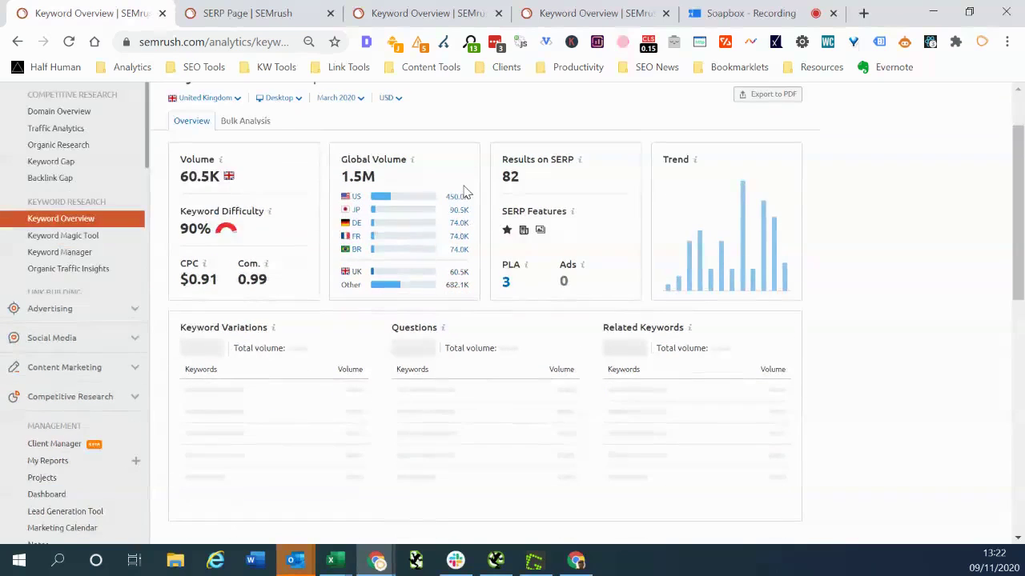
{"action": "scroll", "coordinate": [466, 192], "scroll_direction": "down", "scroll_amount": 2}
{"action": "scroll", "coordinate": [466, 192], "scroll_direction": "up", "scroll_amount": 4}
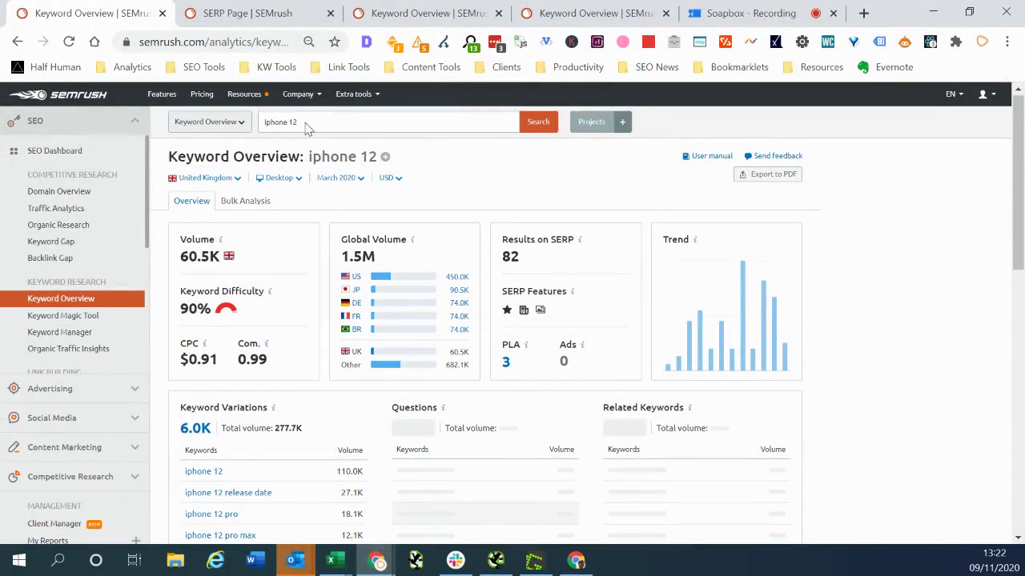
{"action": "left_click", "coordinate": [297, 122]}
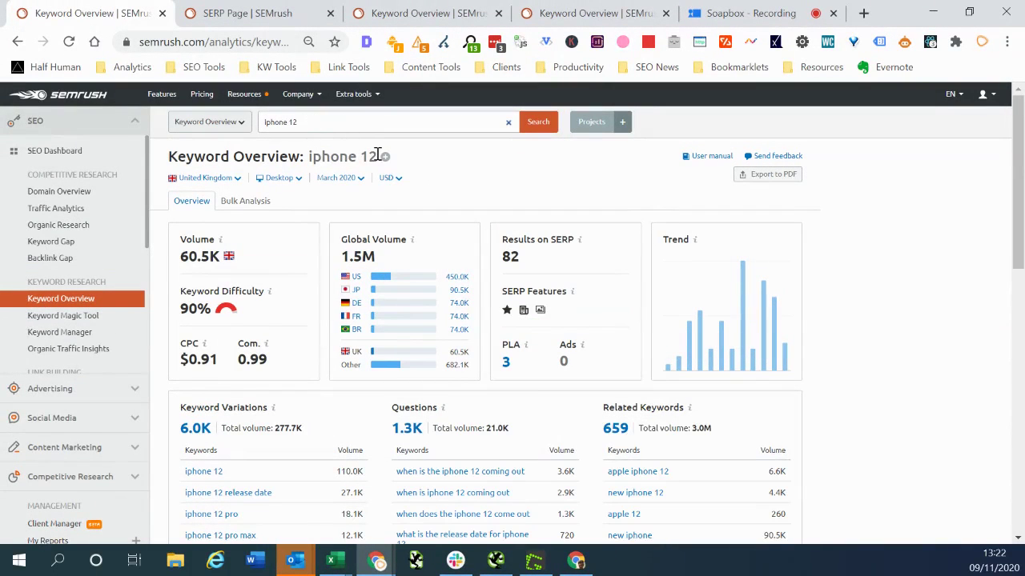
{"action": "scroll", "coordinate": [379, 155], "scroll_direction": "down", "scroll_amount": 6}
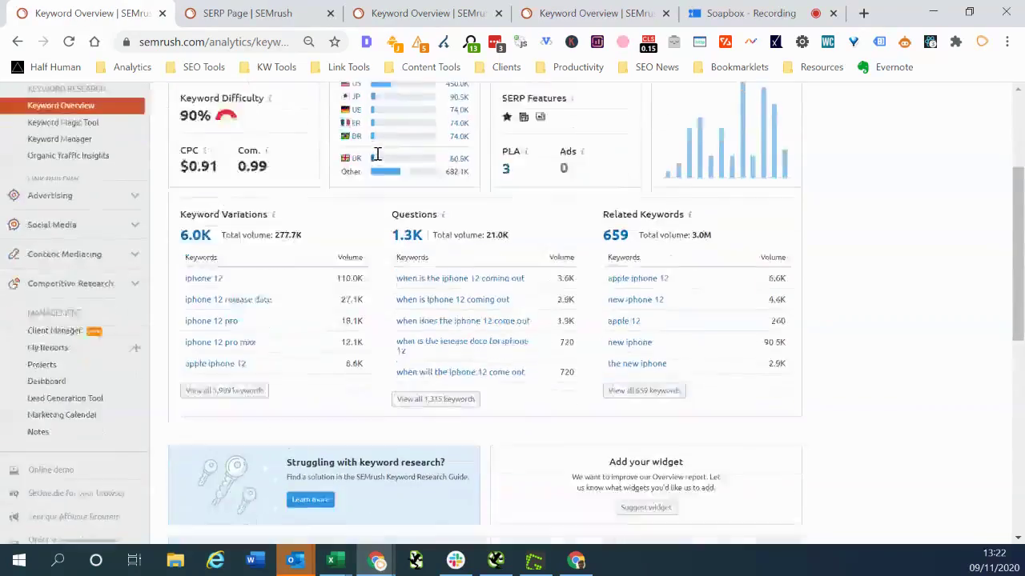
{"action": "scroll", "coordinate": [379, 160], "scroll_direction": "up", "scroll_amount": 4}
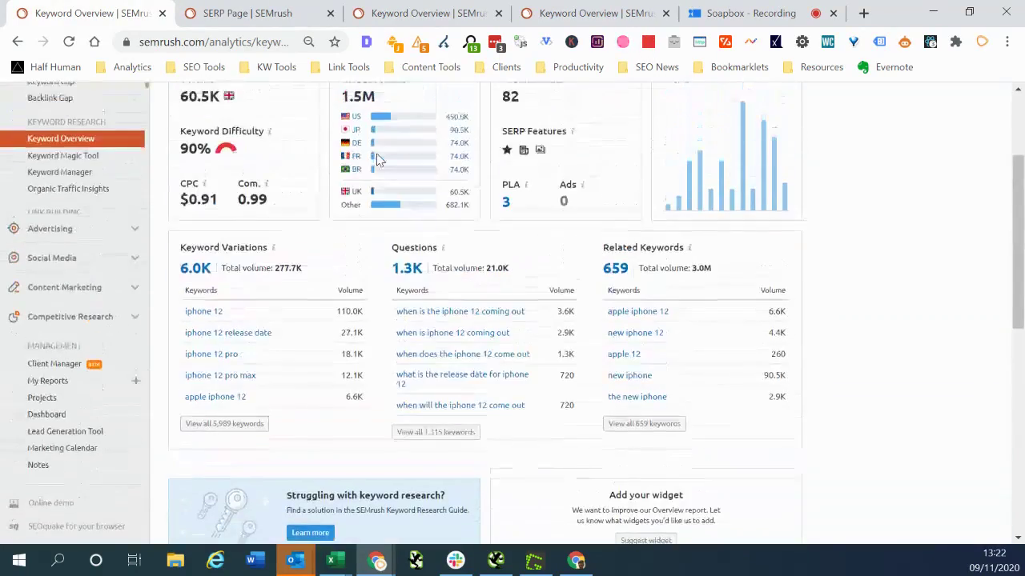
{"action": "mouse_move", "coordinate": [380, 160]}
{"action": "scroll", "coordinate": [379, 158], "scroll_direction": "down", "scroll_amount": 4}
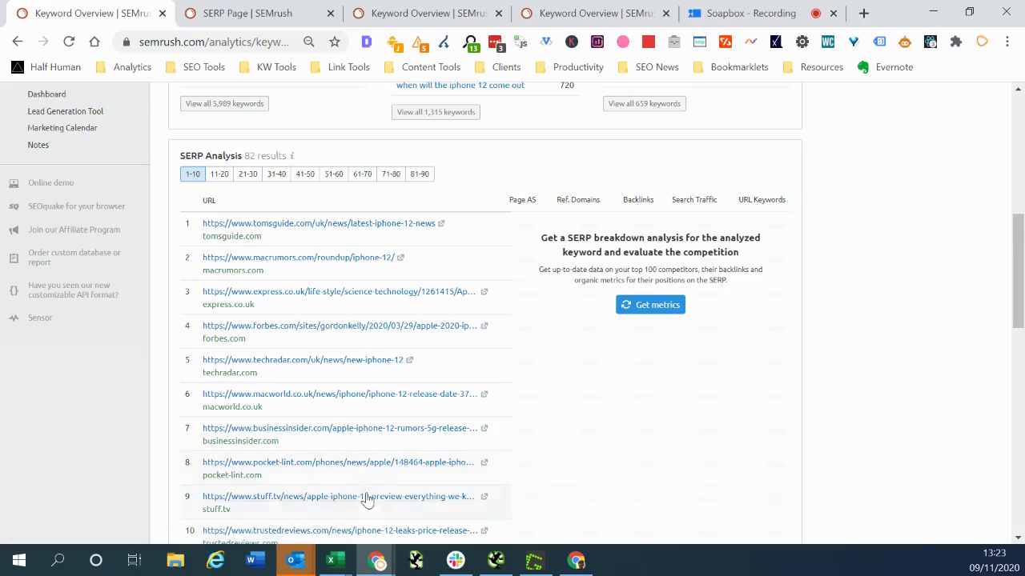
{"action": "scroll", "coordinate": [542, 392], "scroll_direction": "down", "scroll_amount": 1}
{"action": "scroll", "coordinate": [542, 392], "scroll_direction": "up", "scroll_amount": 4}
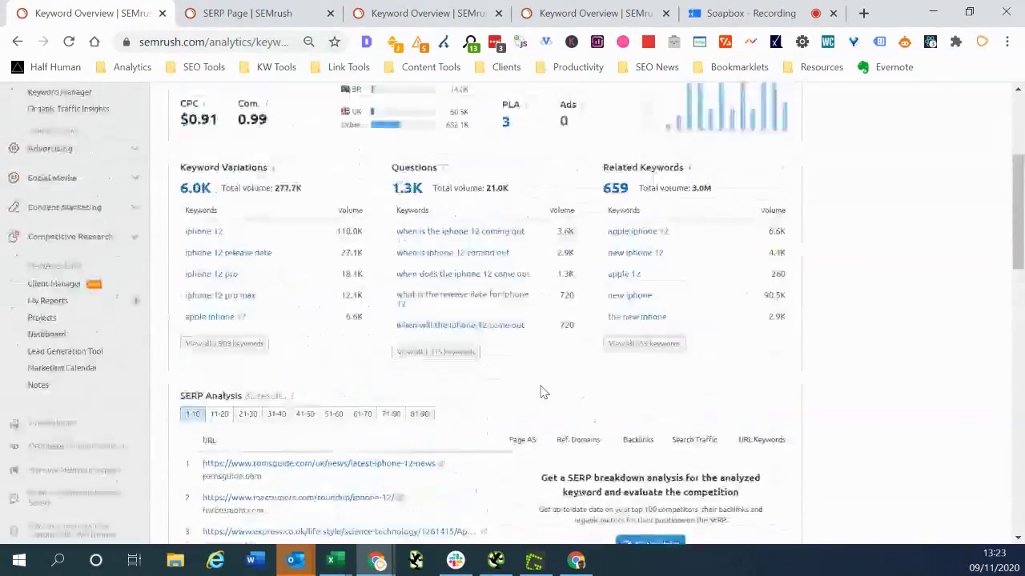
{"action": "scroll", "coordinate": [542, 392], "scroll_direction": "up", "scroll_amount": 5}
{"action": "scroll", "coordinate": [468, 239], "scroll_direction": "down", "scroll_amount": 1}
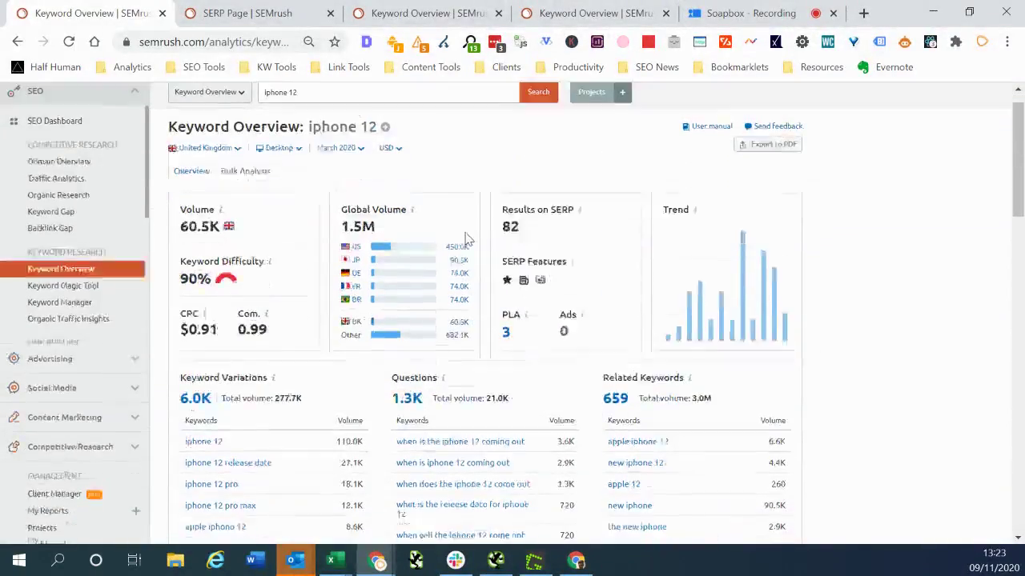
{"action": "scroll", "coordinate": [469, 238], "scroll_direction": "down", "scroll_amount": 4}
{"action": "scroll", "coordinate": [468, 239], "scroll_direction": "up", "scroll_amount": 5}
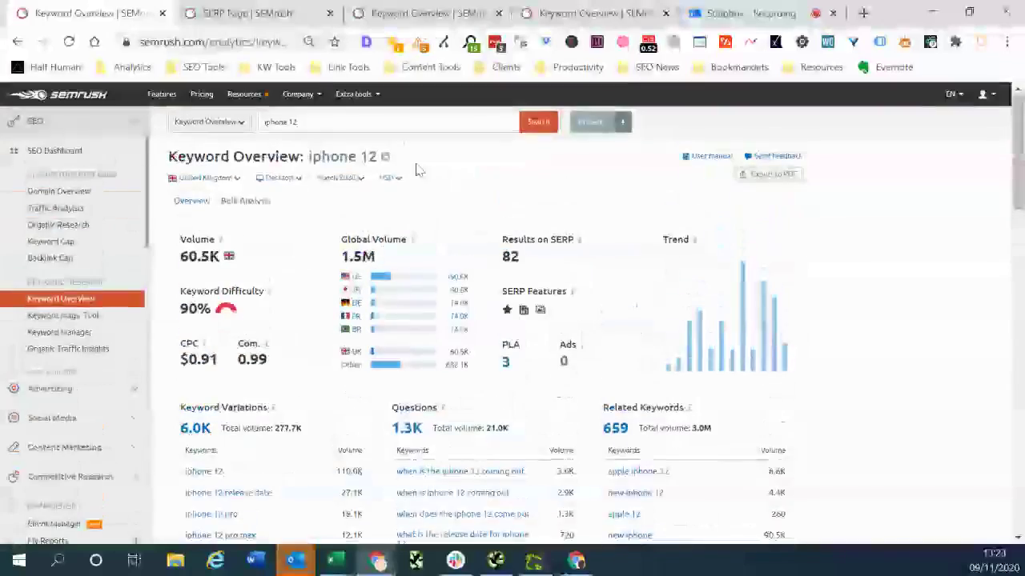
{"action": "scroll", "coordinate": [500, 201], "scroll_direction": "down", "scroll_amount": 5}
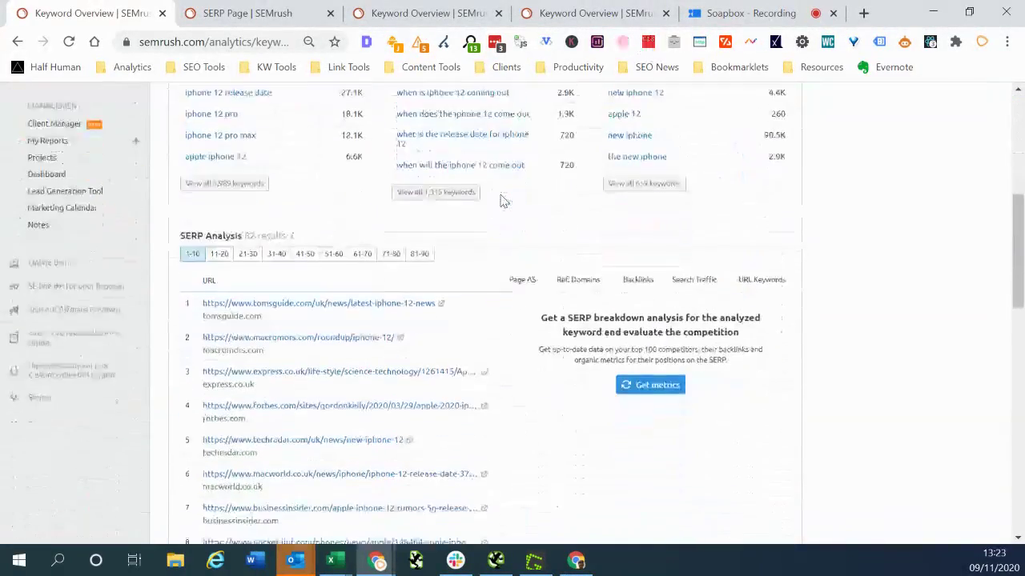
{"action": "scroll", "coordinate": [503, 201], "scroll_direction": "down", "scroll_amount": 2}
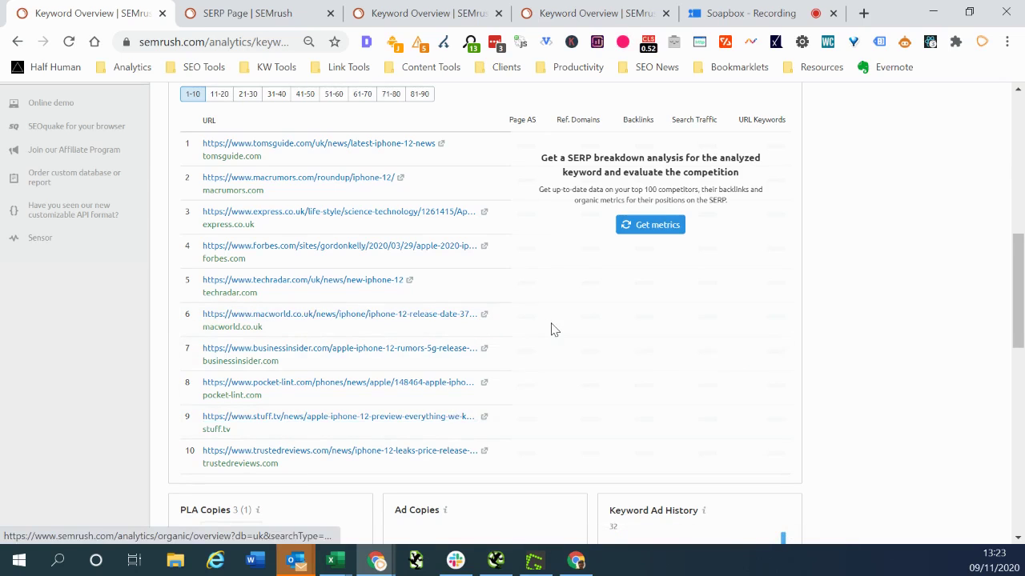
{"action": "scroll", "coordinate": [549, 328], "scroll_direction": "up", "scroll_amount": 1}
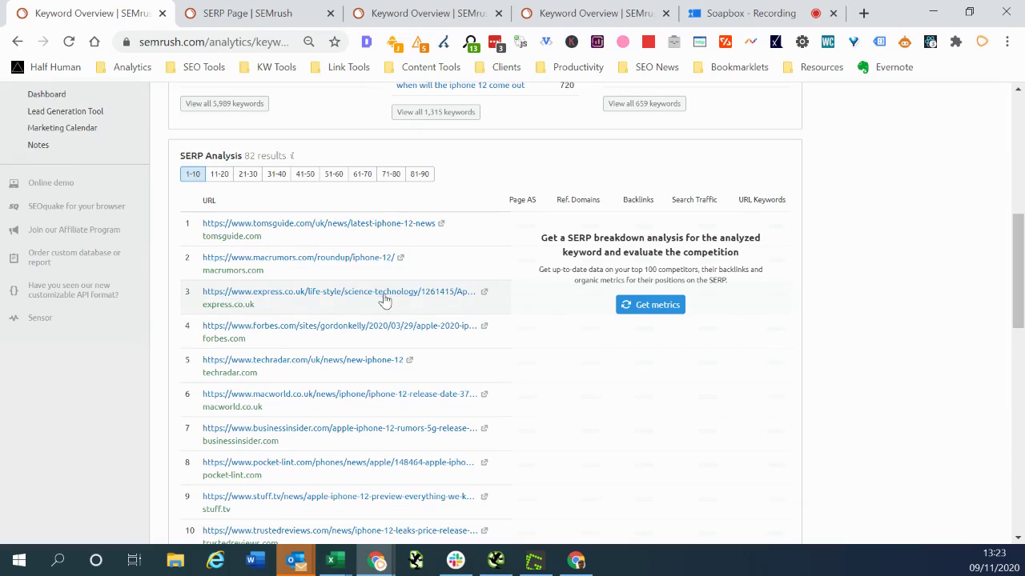
{"action": "scroll", "coordinate": [384, 299], "scroll_direction": "up", "scroll_amount": 7}
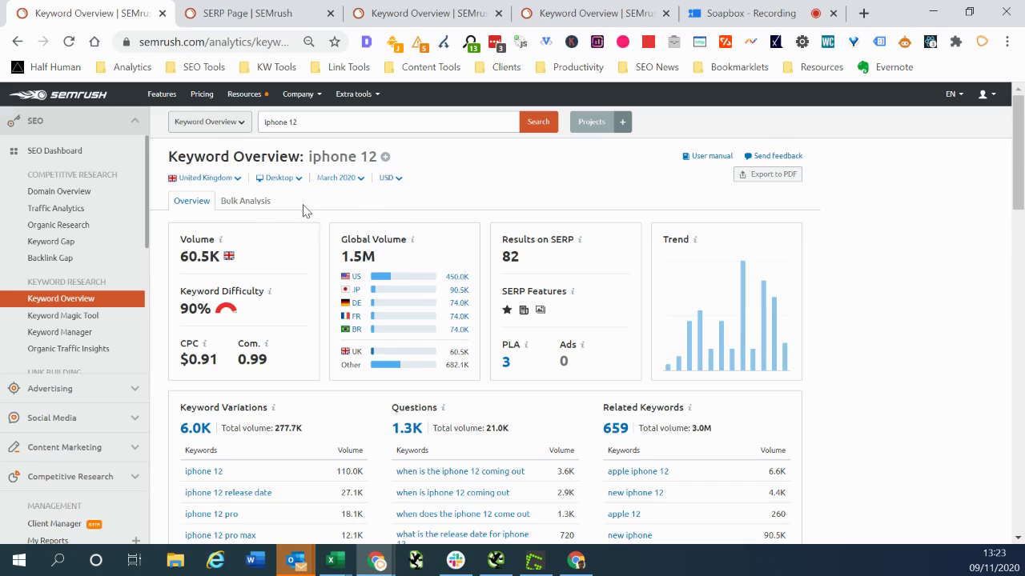
{"action": "left_click_drag", "start_coordinate": [181, 257], "coordinate": [217, 265]}
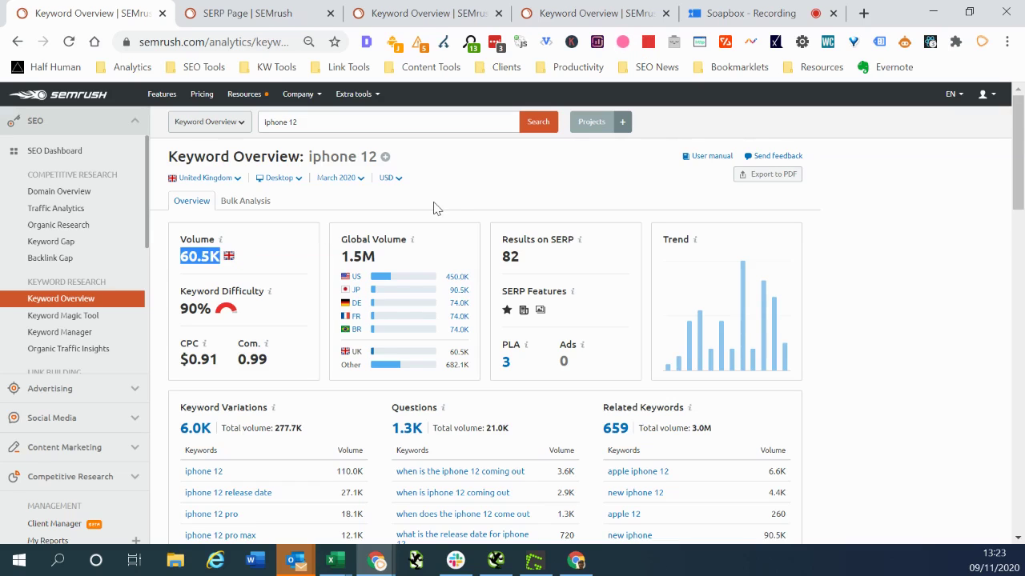
{"action": "scroll", "coordinate": [359, 213], "scroll_direction": "down", "scroll_amount": 4}
{"action": "scroll", "coordinate": [501, 215], "scroll_direction": "down", "scroll_amount": 4}
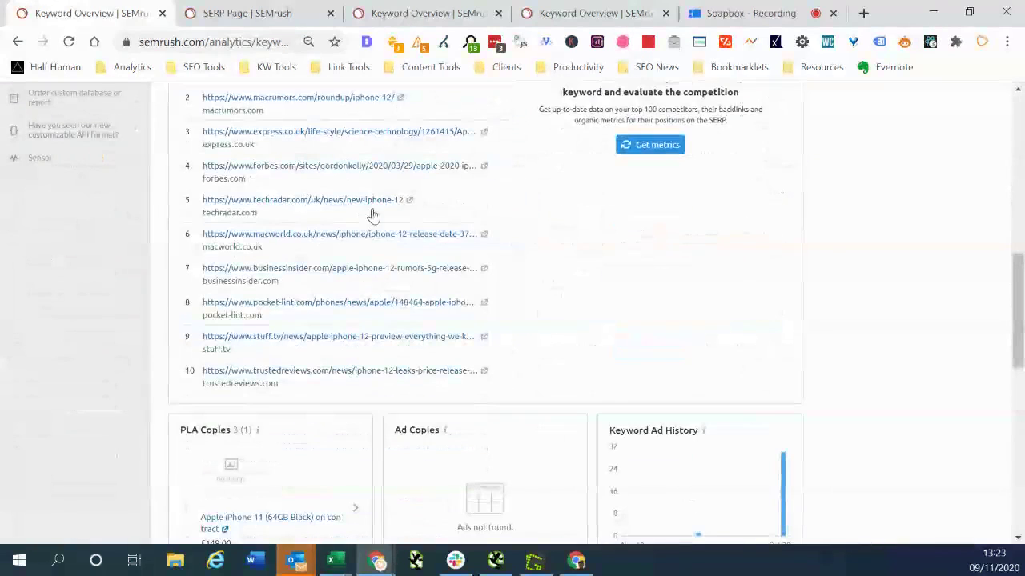
{"action": "scroll", "coordinate": [590, 265], "scroll_direction": "up", "scroll_amount": 1}
{"action": "scroll", "coordinate": [544, 175], "scroll_direction": "up", "scroll_amount": 1}
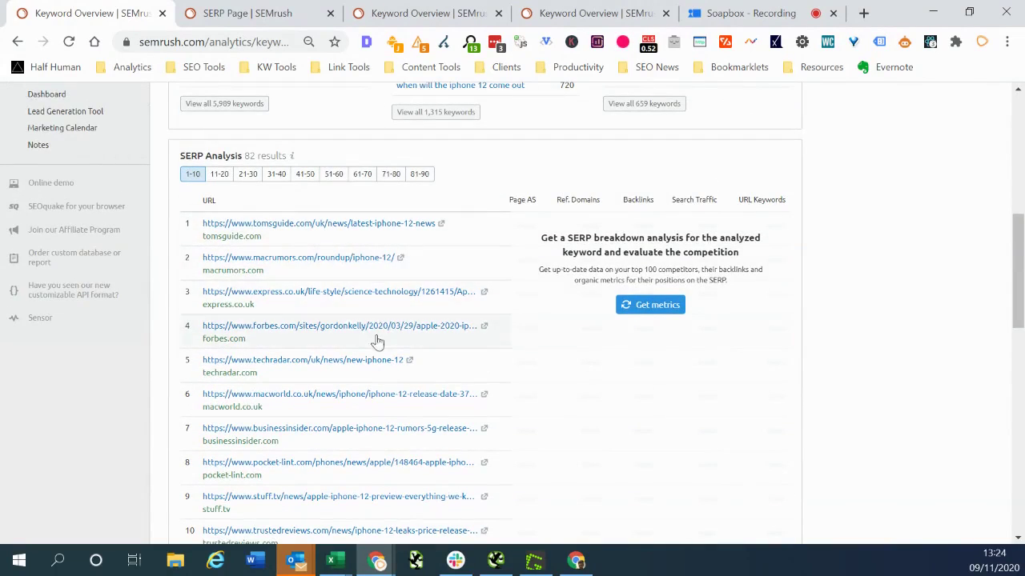
{"action": "scroll", "coordinate": [392, 343], "scroll_direction": "down", "scroll_amount": 2}
{"action": "scroll", "coordinate": [392, 346], "scroll_direction": "up", "scroll_amount": 3}
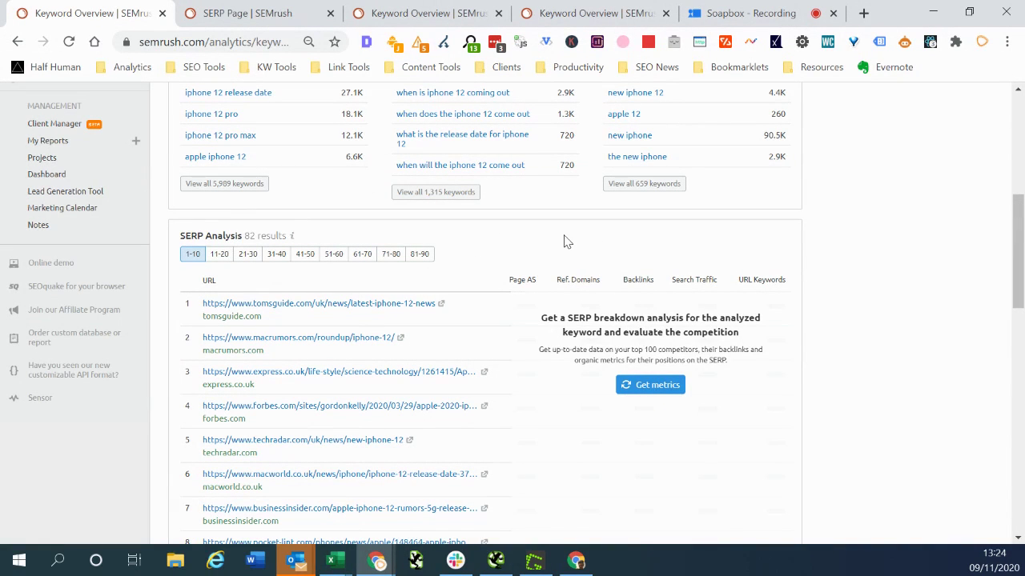
{"action": "scroll", "coordinate": [456, 236], "scroll_direction": "down", "scroll_amount": 1}
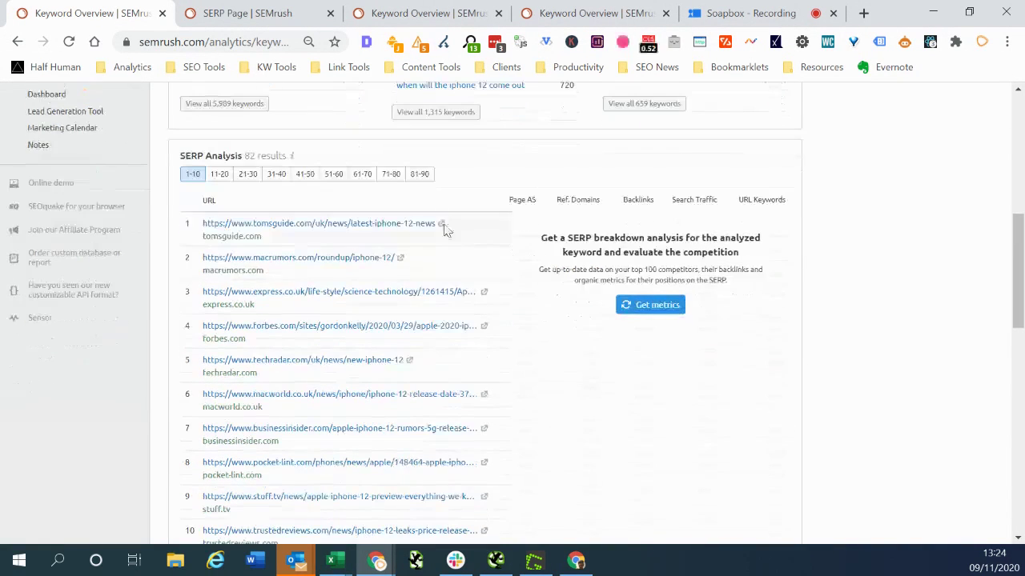
{"action": "scroll", "coordinate": [352, 384], "scroll_direction": "down", "scroll_amount": 2}
{"action": "scroll", "coordinate": [356, 407], "scroll_direction": "down", "scroll_amount": 3}
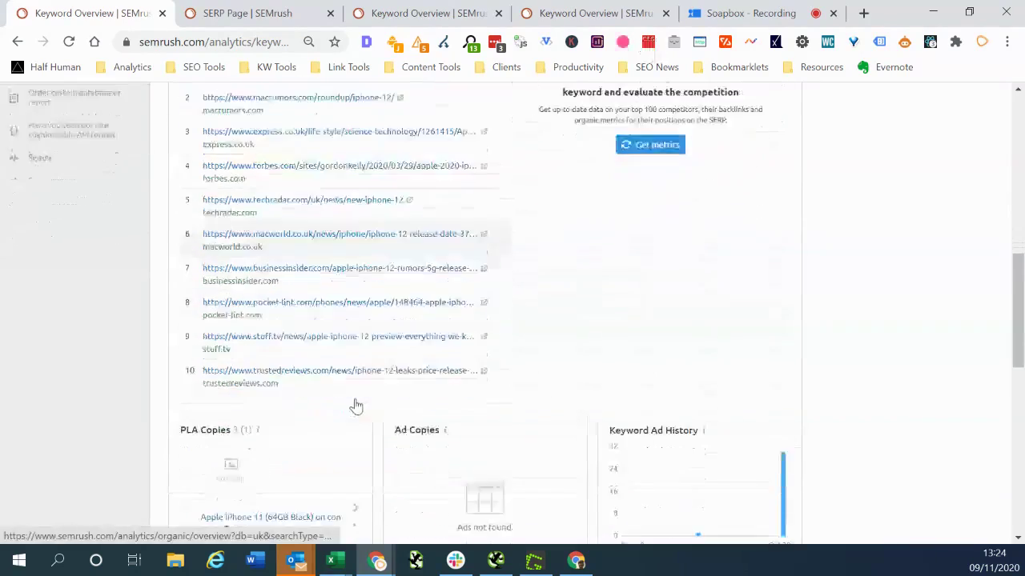
{"action": "scroll", "coordinate": [384, 349], "scroll_direction": "up", "scroll_amount": 3}
{"action": "scroll", "coordinate": [384, 349], "scroll_direction": "up", "scroll_amount": 3}
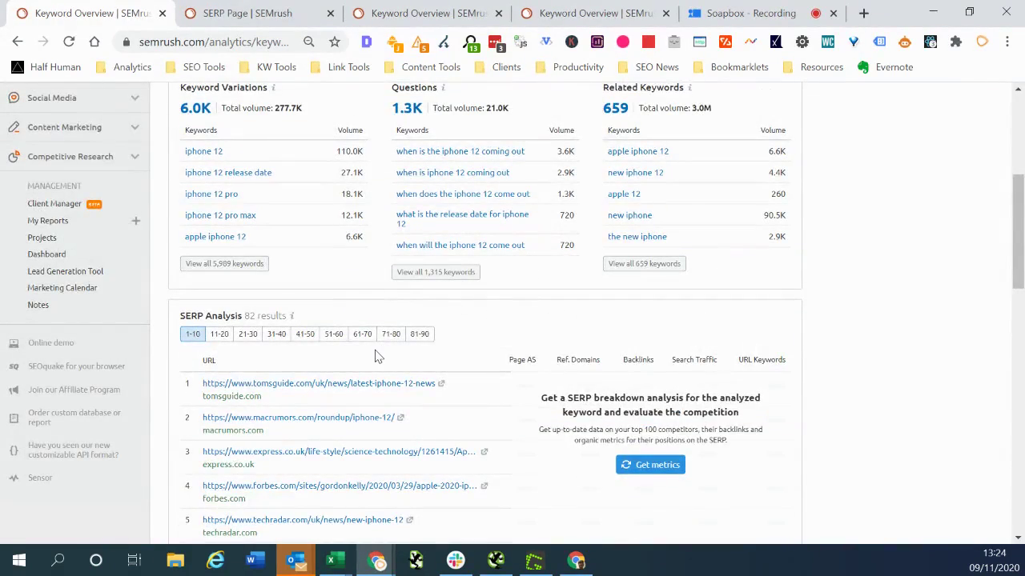
{"action": "scroll", "coordinate": [378, 356], "scroll_direction": "up", "scroll_amount": 4}
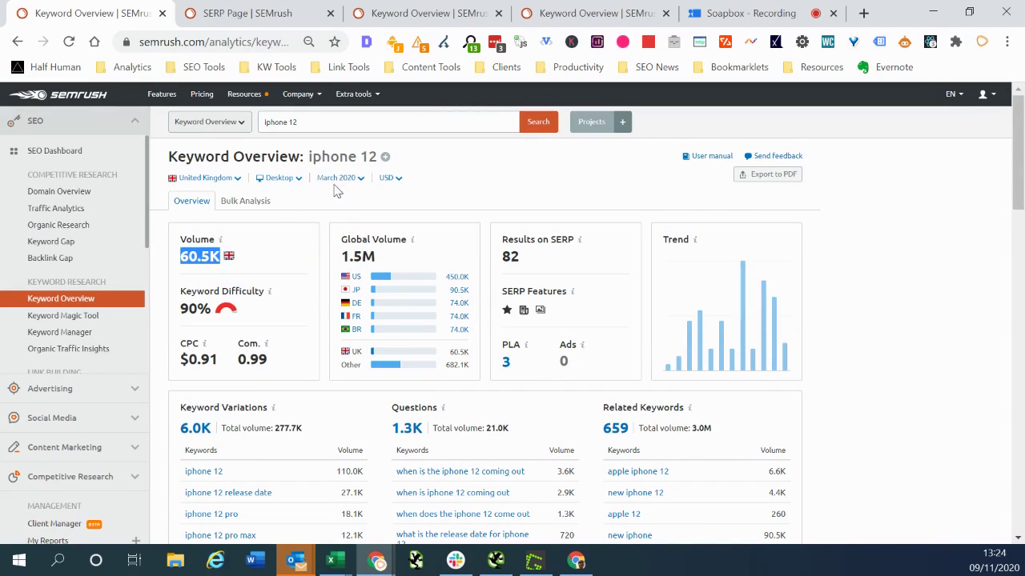
Step: Change the database from United Kingdom to United States and highlight the 450.0K volume
{"action": "left_click", "coordinate": [240, 182]}
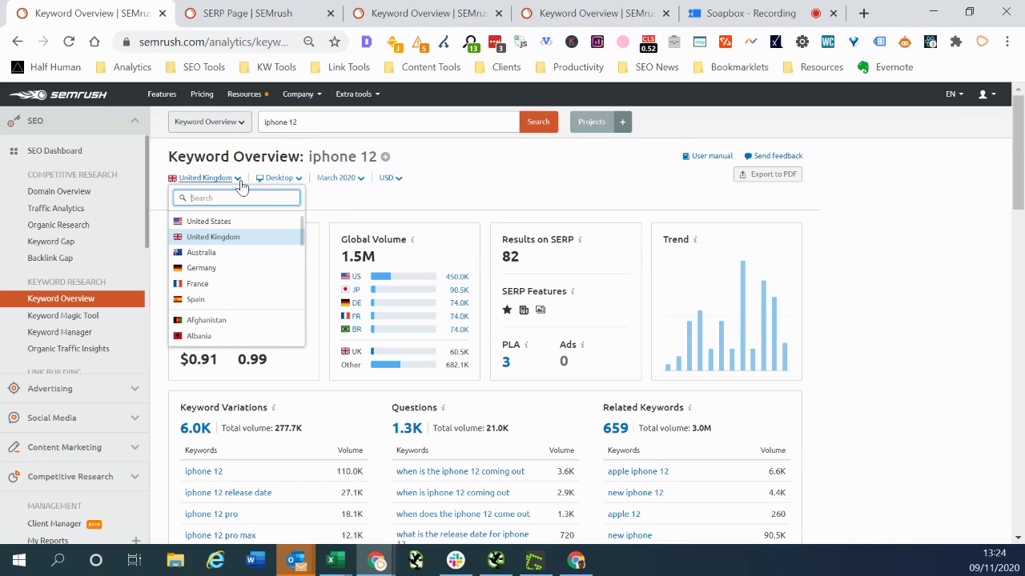
{"action": "left_click", "coordinate": [200, 223]}
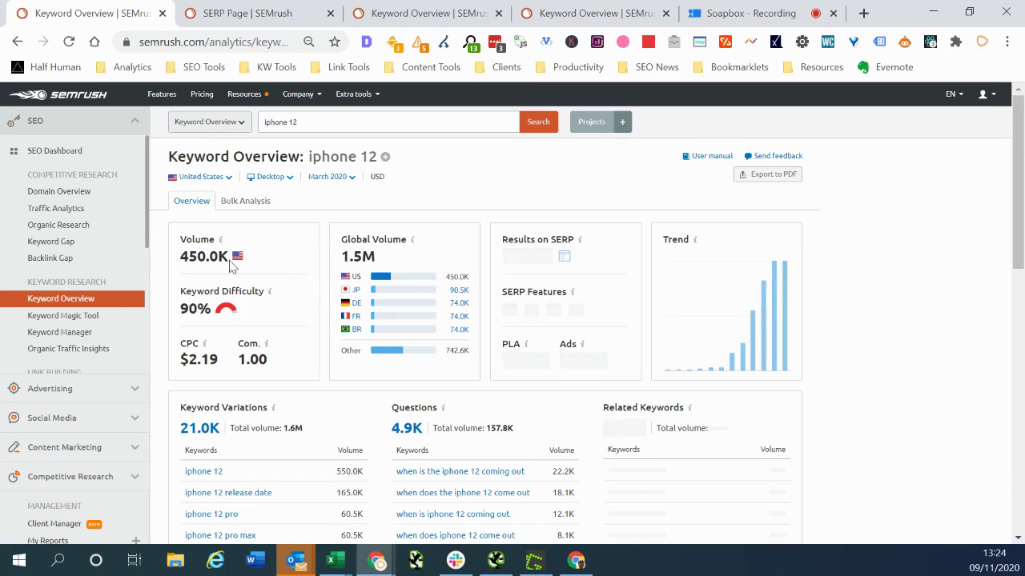
{"action": "left_click_drag", "start_coordinate": [180, 256], "coordinate": [217, 261]}
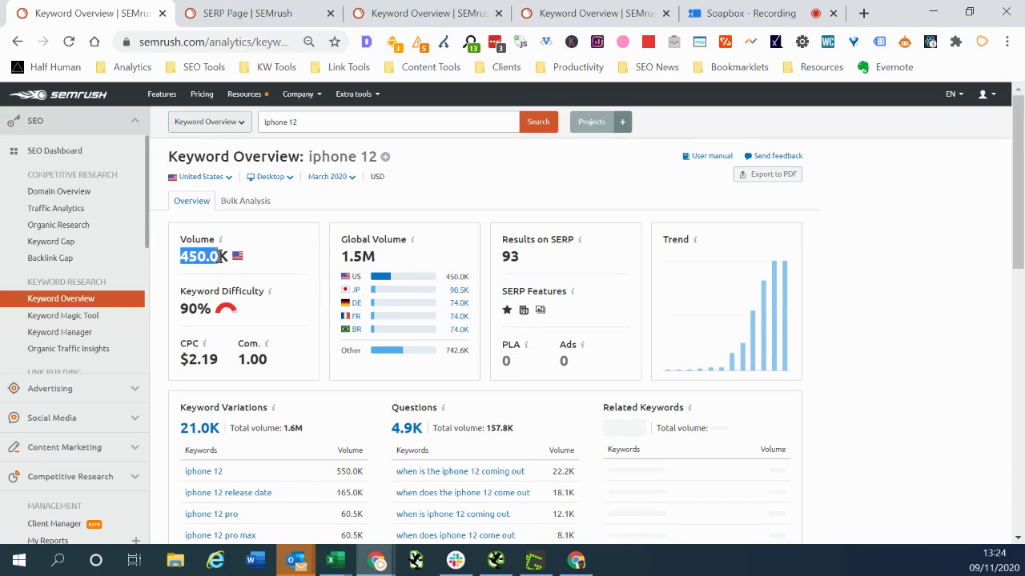
{"action": "left_click", "coordinate": [218, 259]}
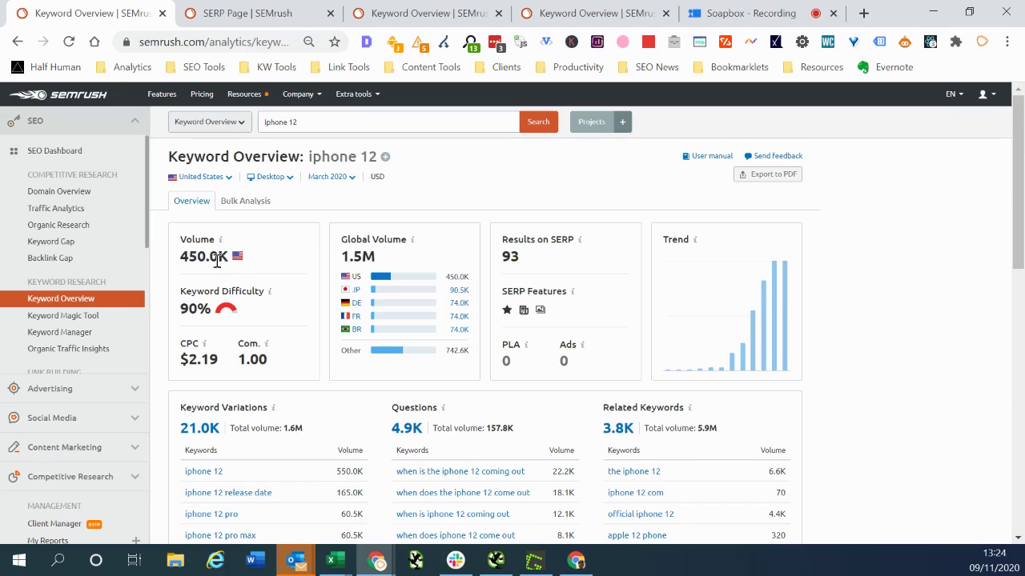
{"action": "scroll", "coordinate": [393, 206], "scroll_direction": "down", "scroll_amount": 4}
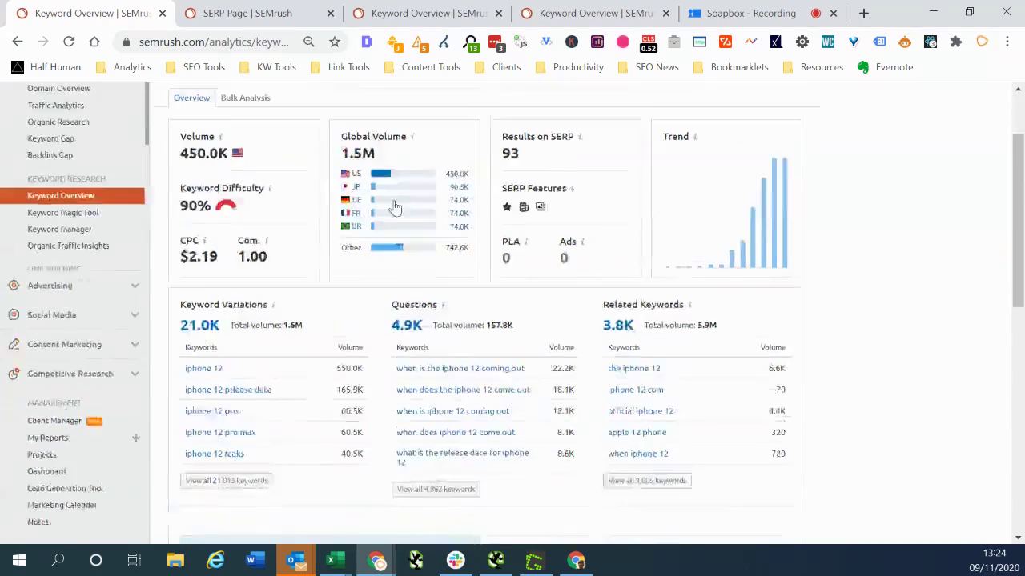
{"action": "scroll", "coordinate": [428, 183], "scroll_direction": "up", "scroll_amount": 2}
{"action": "scroll", "coordinate": [428, 183], "scroll_direction": "down", "scroll_amount": 4}
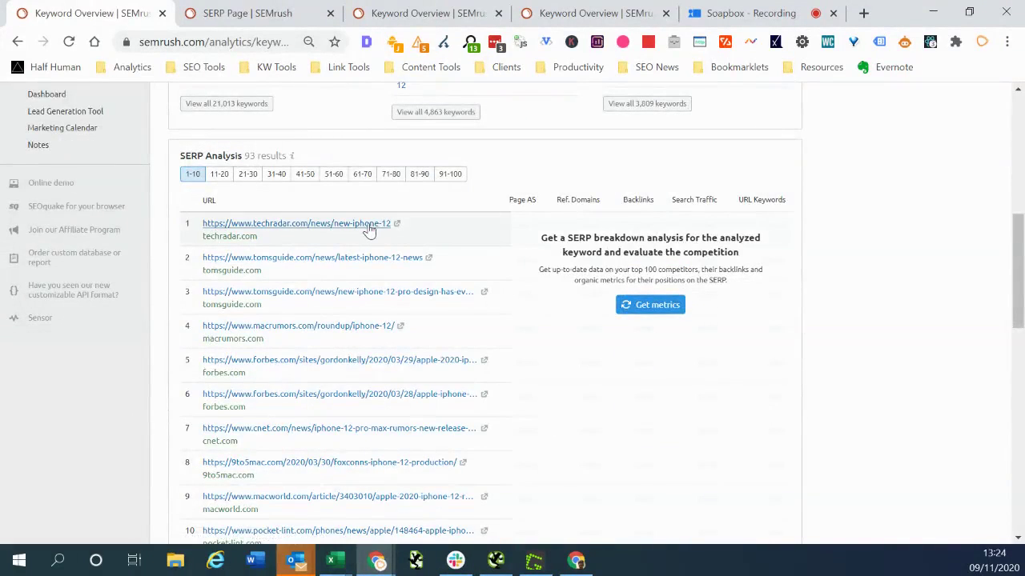
{"action": "scroll", "coordinate": [373, 229], "scroll_direction": "down", "scroll_amount": 1}
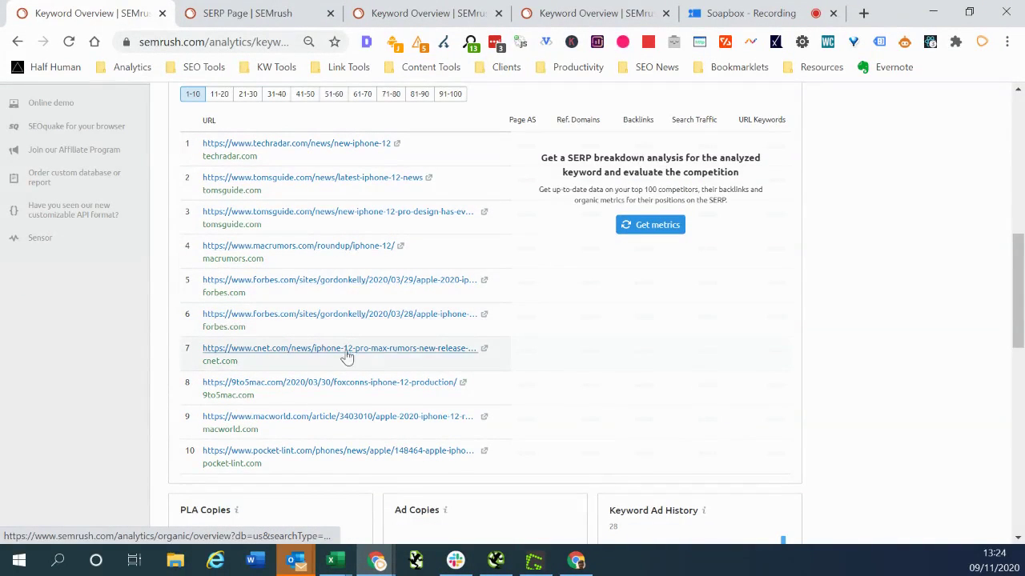
{"action": "scroll", "coordinate": [390, 360], "scroll_direction": "up", "scroll_amount": 1}
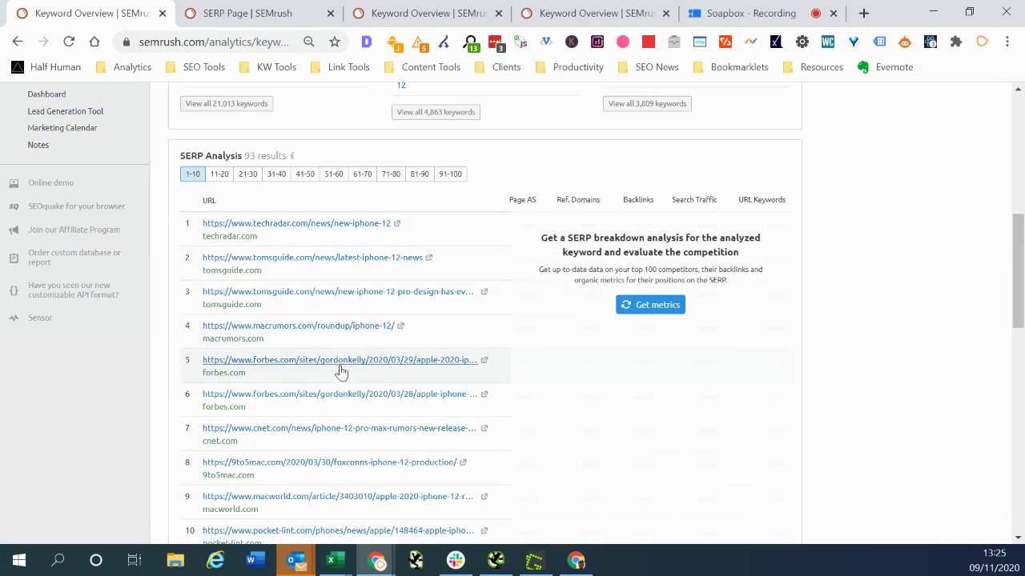
{"action": "scroll", "coordinate": [340, 428], "scroll_direction": "down", "scroll_amount": 1}
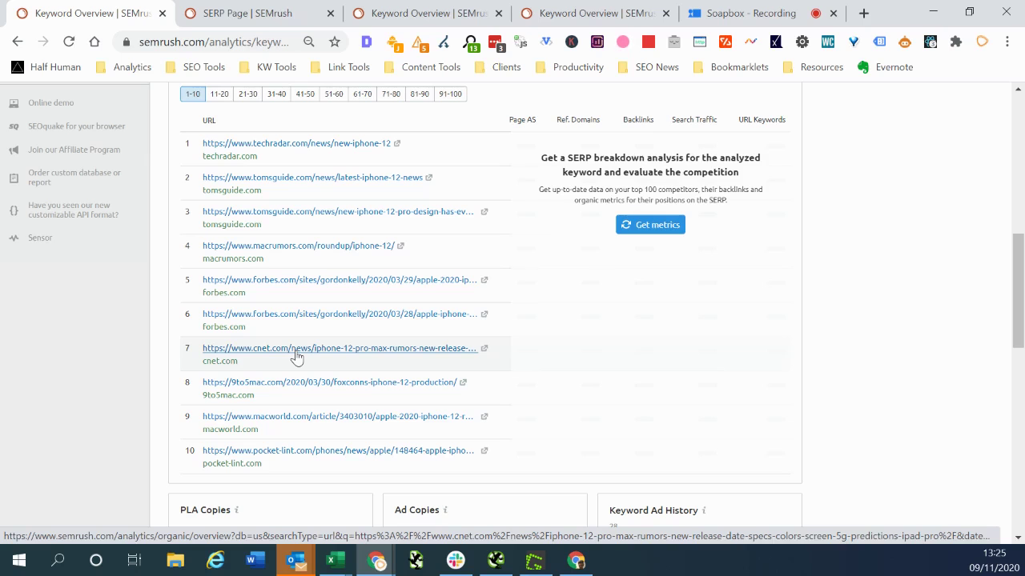
{"action": "scroll", "coordinate": [295, 357], "scroll_direction": "up", "scroll_amount": 10}
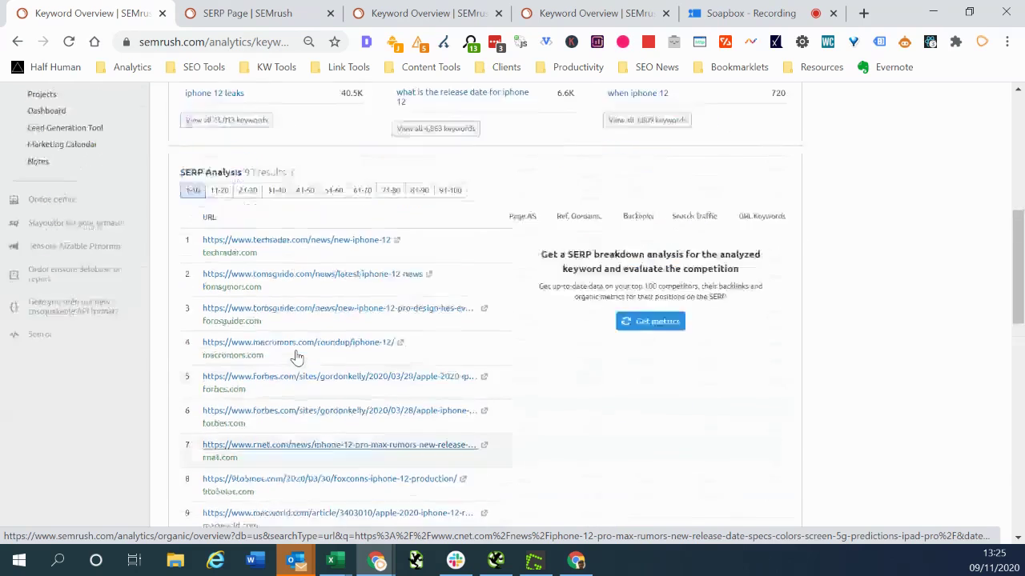